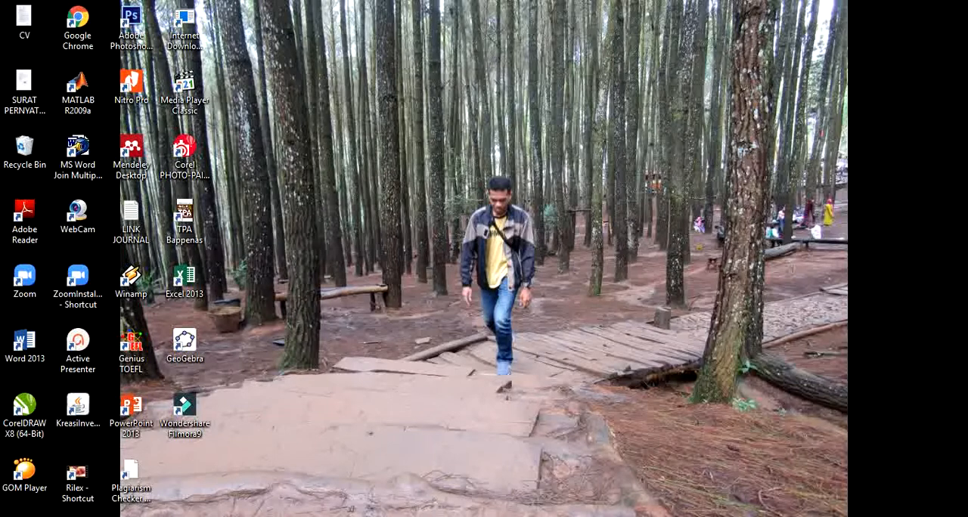
Switch to Microsoft Word and bring up the open document "1. PENDAHULUAN".
{"action": "left_click", "coordinate": [423, 495]}
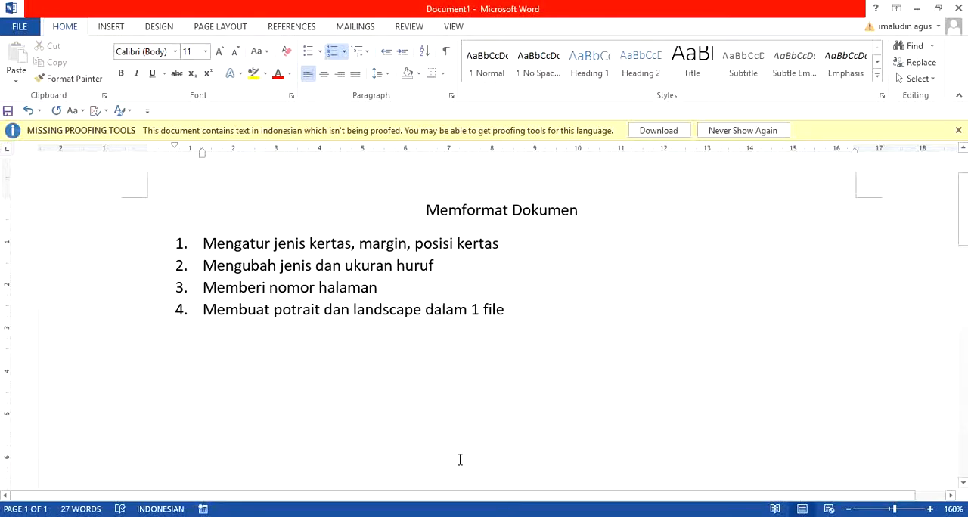
{"action": "mouse_move", "coordinate": [468, 516]}
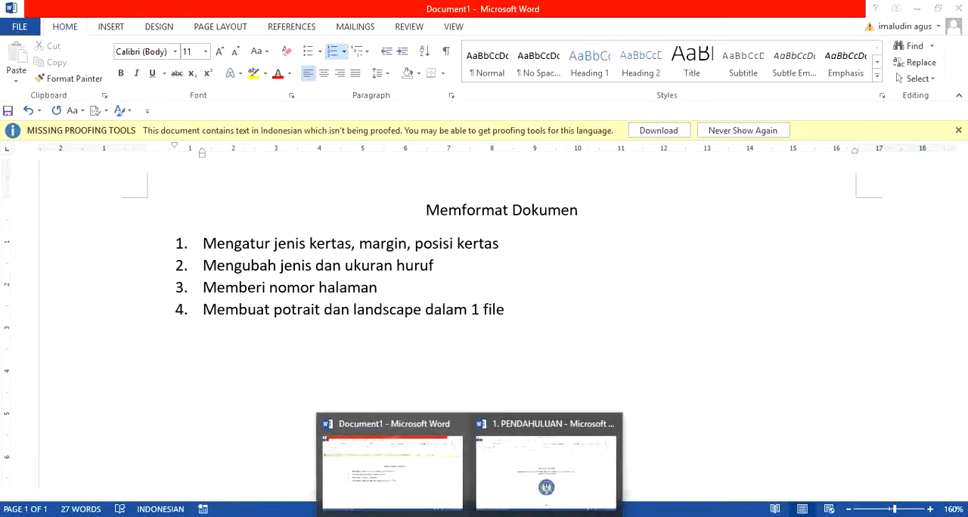
{"action": "left_click", "coordinate": [499, 505]}
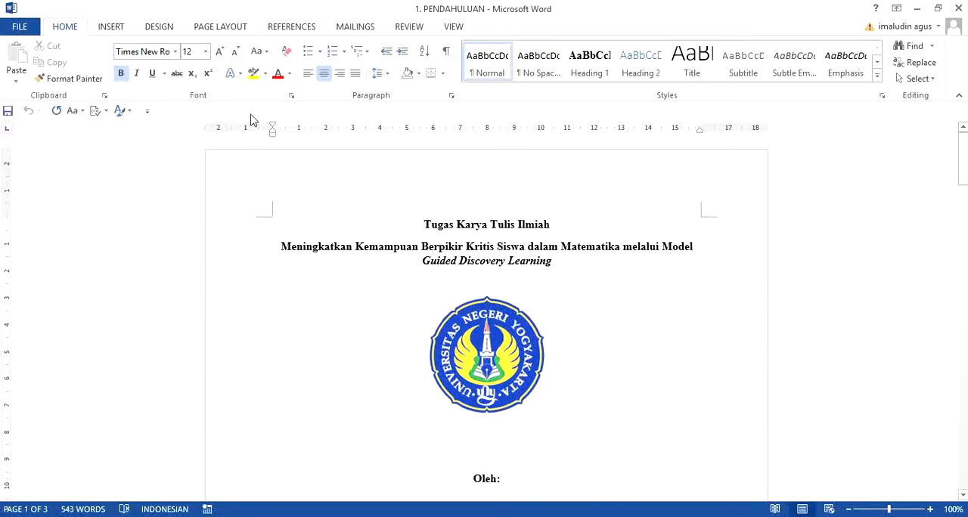
Set the paper size to A4, 21 cm wide and 29,7 cm high, for the whole document.
{"action": "left_click", "coordinate": [221, 33]}
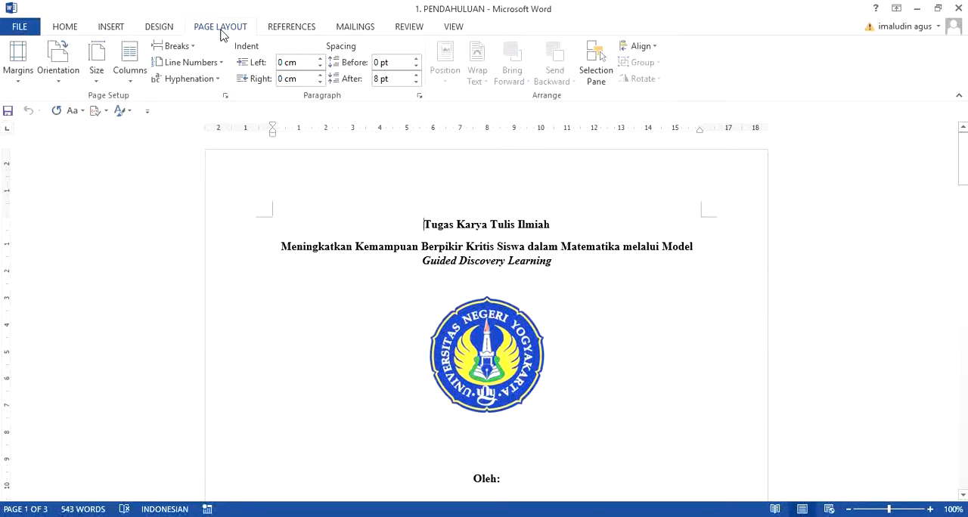
{"action": "left_click", "coordinate": [96, 84]}
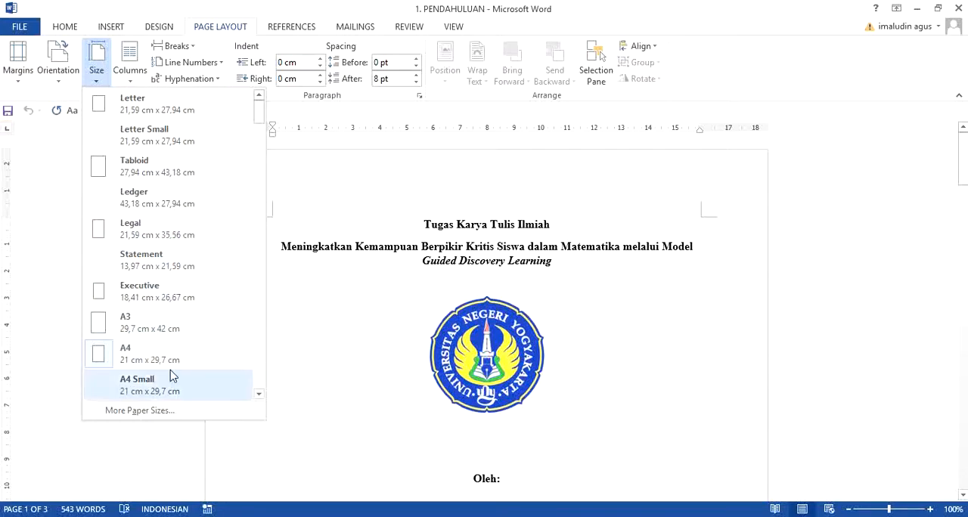
{"action": "left_click", "coordinate": [140, 411]}
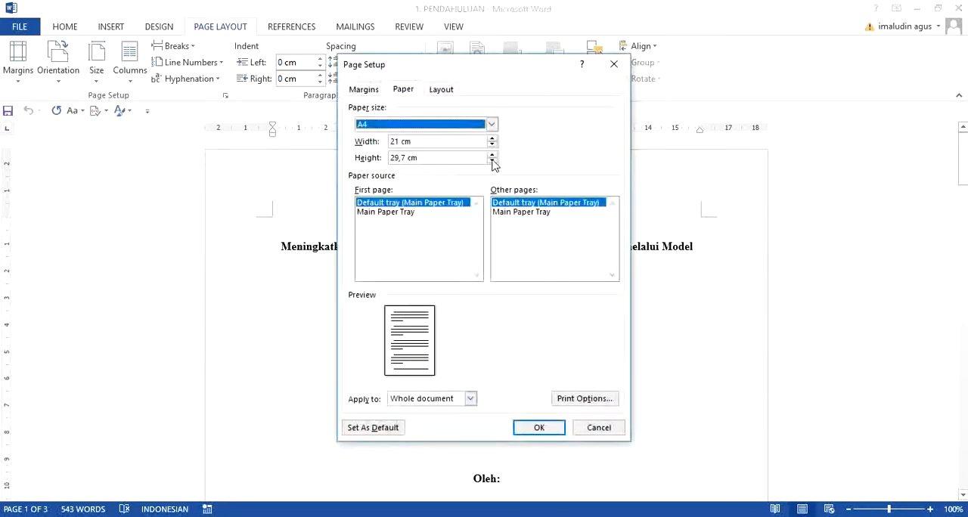
{"action": "left_click", "coordinate": [477, 140]}
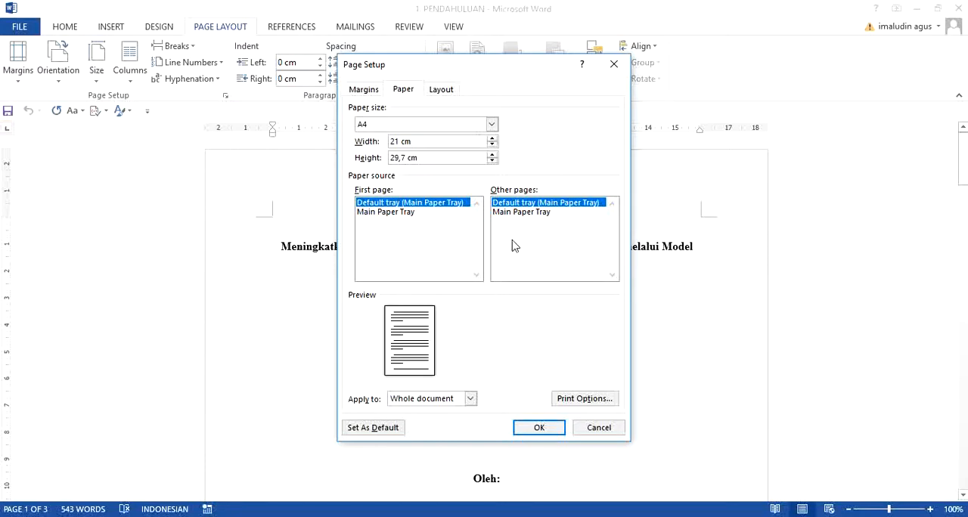
{"action": "left_click", "coordinate": [542, 428]}
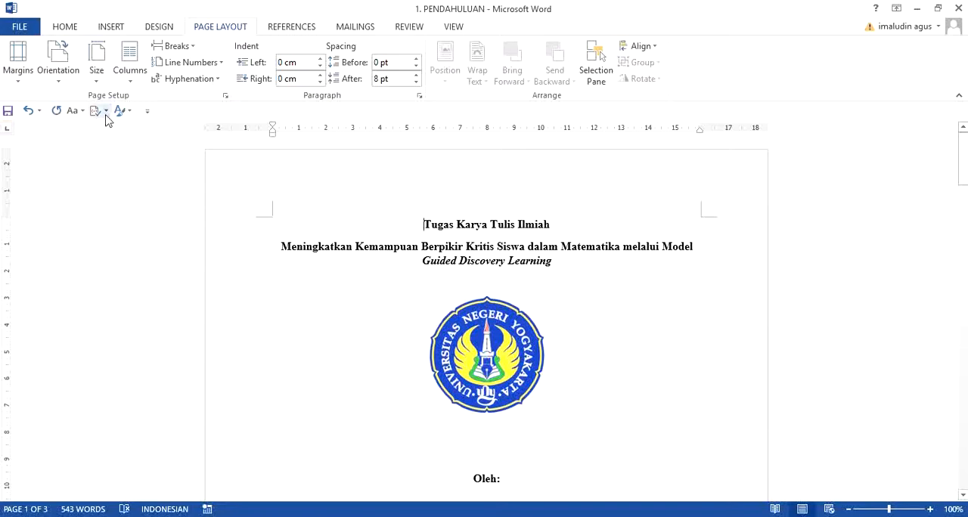
Set custom margins for the whole document: 4 cm top and left, 3 cm bottom and right.
{"action": "left_click", "coordinate": [18, 84]}
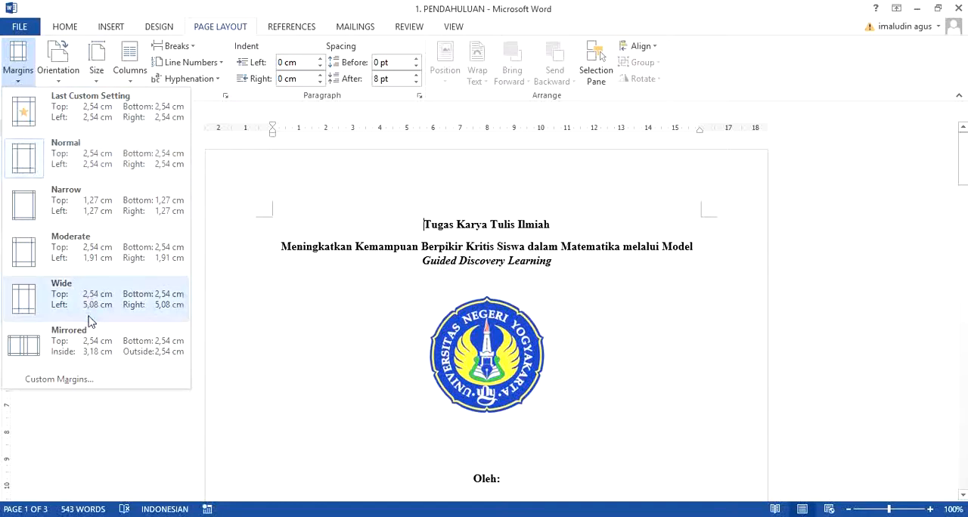
{"action": "left_click", "coordinate": [59, 380]}
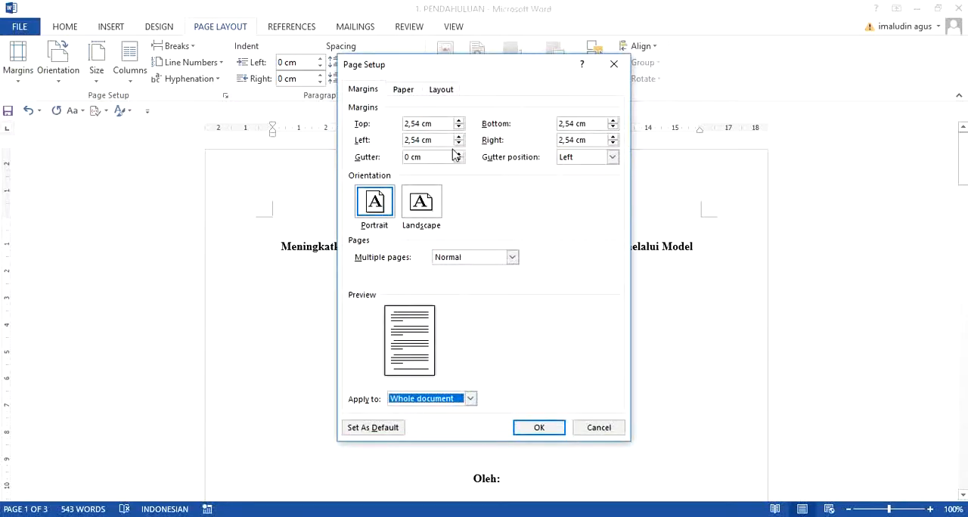
{"action": "left_click", "coordinate": [420, 123]}
{"action": "left_click_drag", "start_coordinate": [421, 124], "coordinate": [403, 123]}
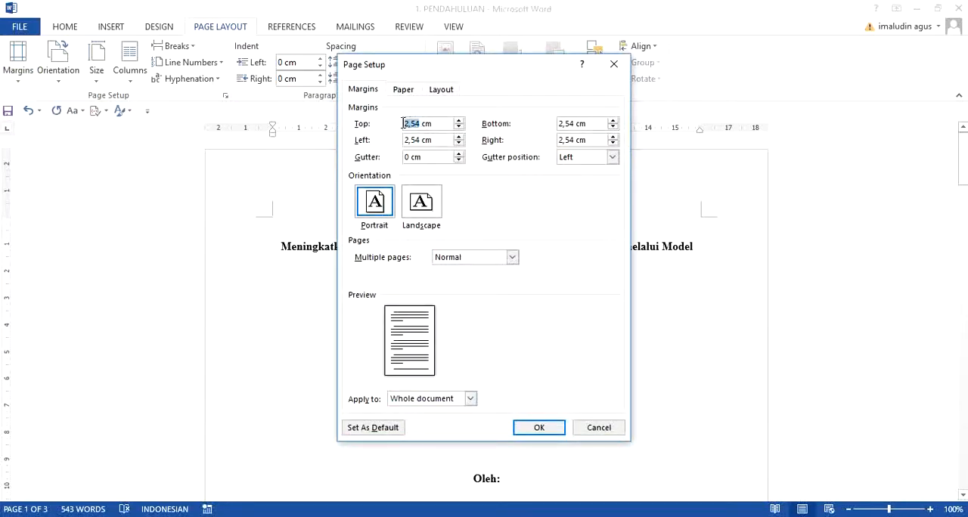
{"action": "type", "text": "4"}
{"action": "left_click_drag", "start_coordinate": [420, 139], "coordinate": [403, 140]}
{"action": "type", "text": "4"}
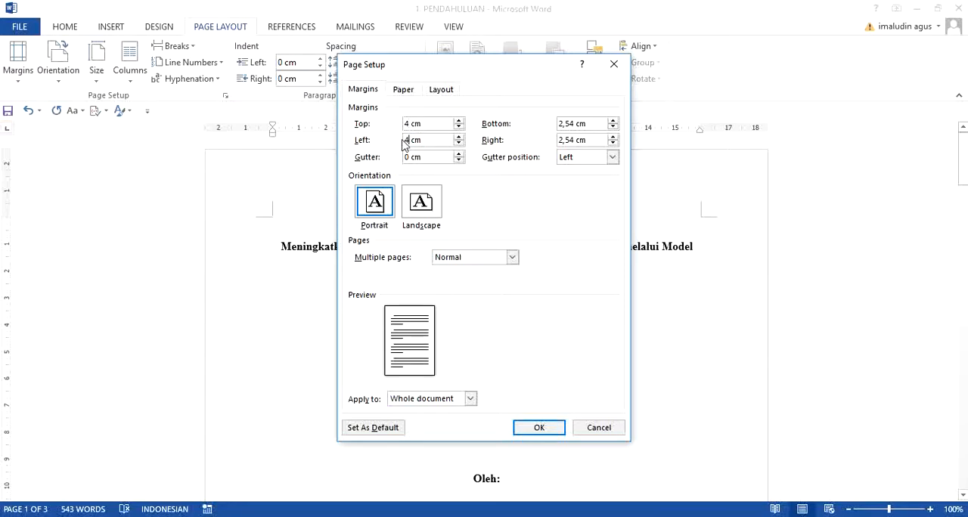
{"action": "left_click_drag", "start_coordinate": [575, 123], "coordinate": [558, 123]}
{"action": "type", "text": "3"}
{"action": "left_click_drag", "start_coordinate": [572, 140], "coordinate": [558, 144]}
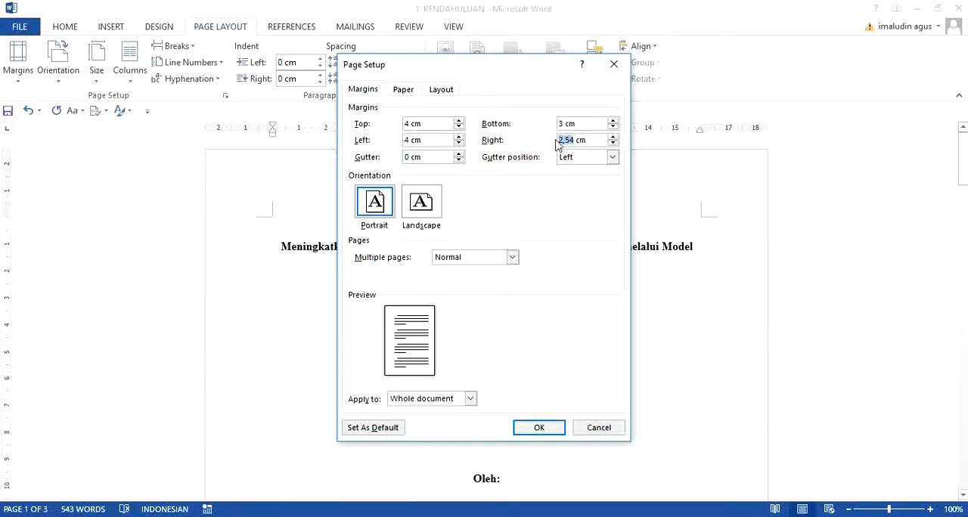
{"action": "type", "text": "3"}
{"action": "left_click", "coordinate": [547, 430]}
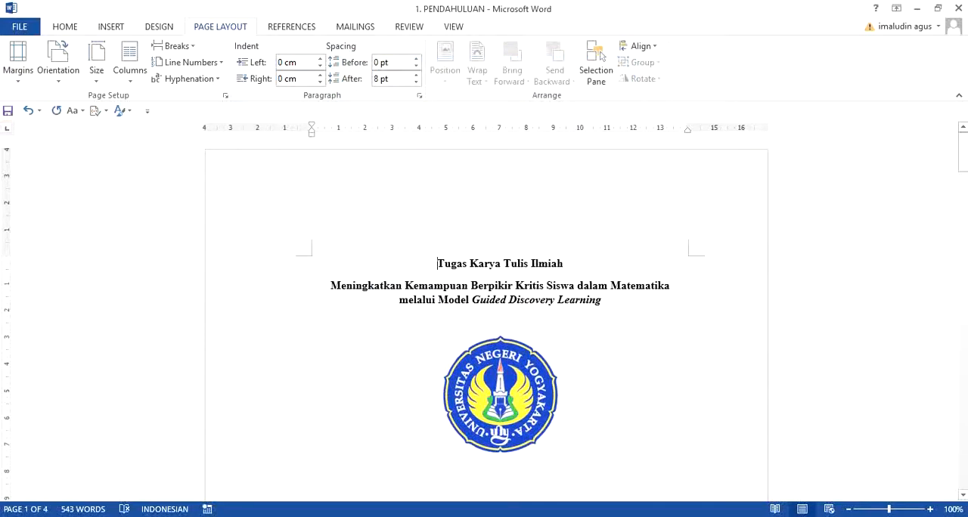
{"action": "mouse_move", "coordinate": [964, 150]}
{"action": "left_mouse_down"}
{"action": "mouse_move", "coordinate": [965, 161]}
{"action": "mouse_move", "coordinate": [965, 149]}
{"action": "left_mouse_up"}
{"action": "left_click", "coordinate": [64, 85]}
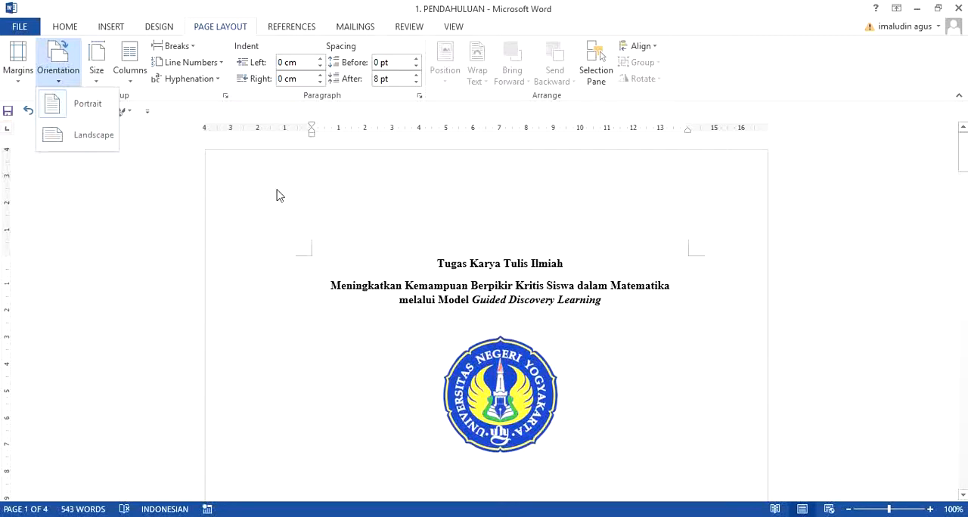
{"action": "left_click", "coordinate": [376, 270]}
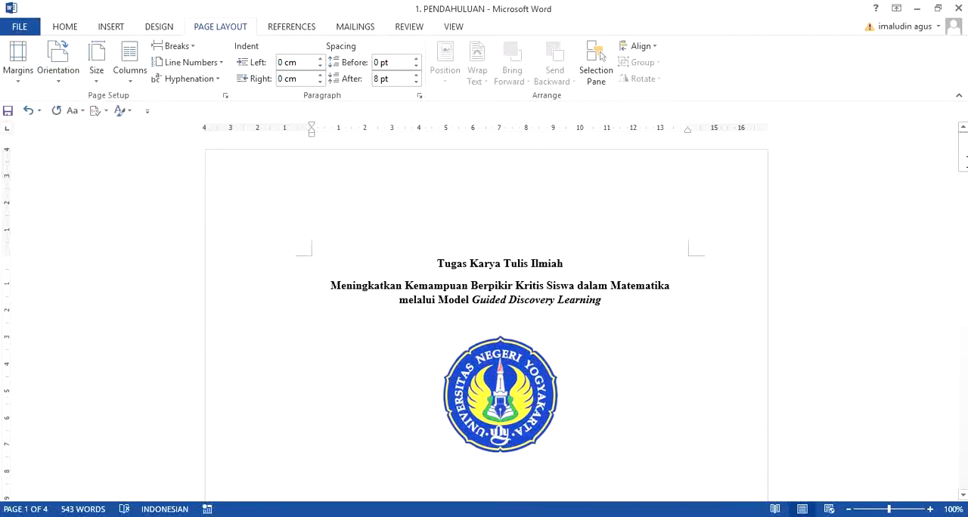
{"action": "mouse_move", "coordinate": [962, 161]}
{"action": "left_mouse_down"}
{"action": "mouse_move", "coordinate": [962, 298]}
{"action": "mouse_move", "coordinate": [958, 151]}
{"action": "left_mouse_up"}
Change the font of the title lines above the cover logo to Palatino Linotype.
{"action": "left_click", "coordinate": [65, 26]}
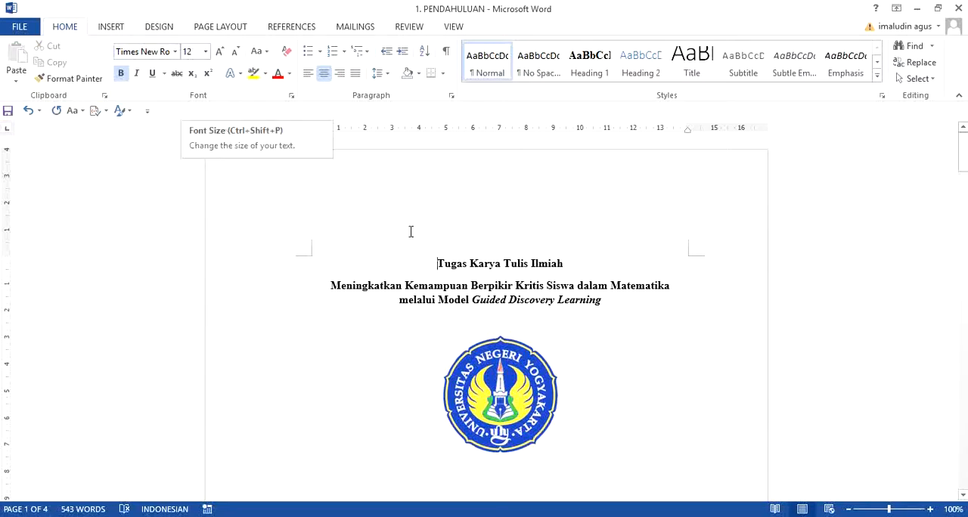
{"action": "left_click_drag", "start_coordinate": [438, 266], "coordinate": [601, 297]}
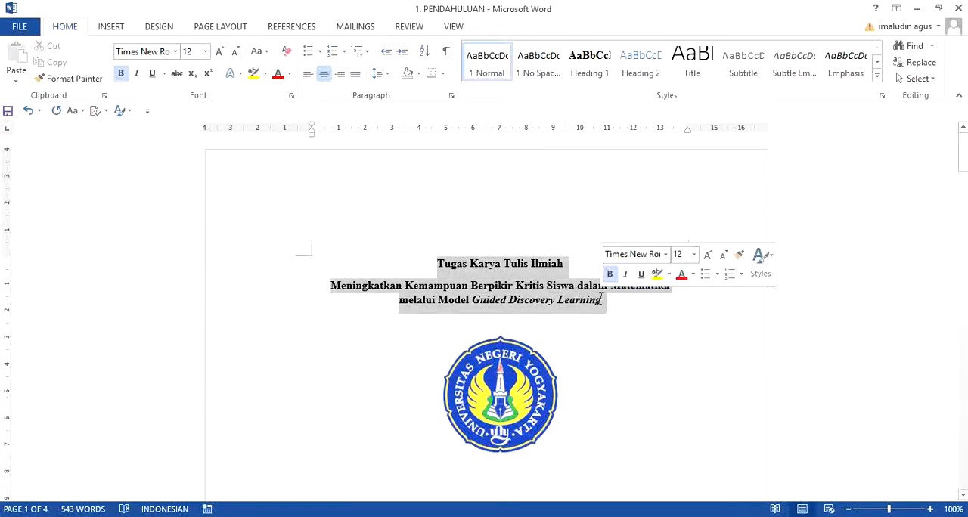
{"action": "left_click", "coordinate": [174, 52]}
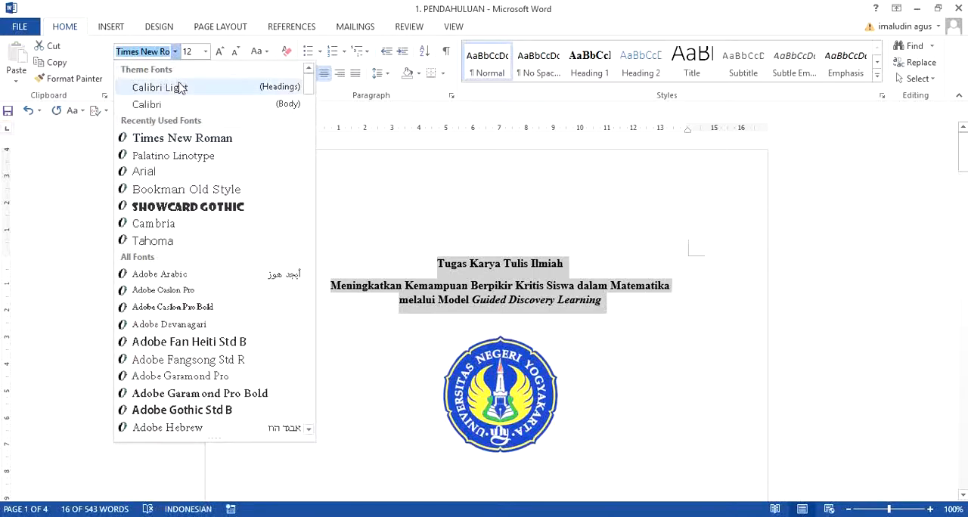
{"action": "left_click", "coordinate": [188, 159]}
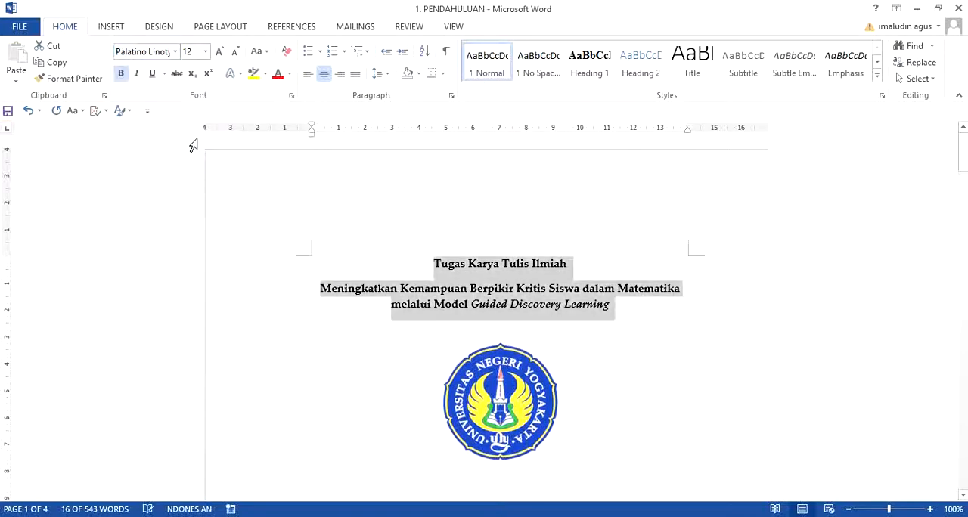
Set the font size of the title lines above the logo to 15.
{"action": "left_click", "coordinate": [205, 51]}
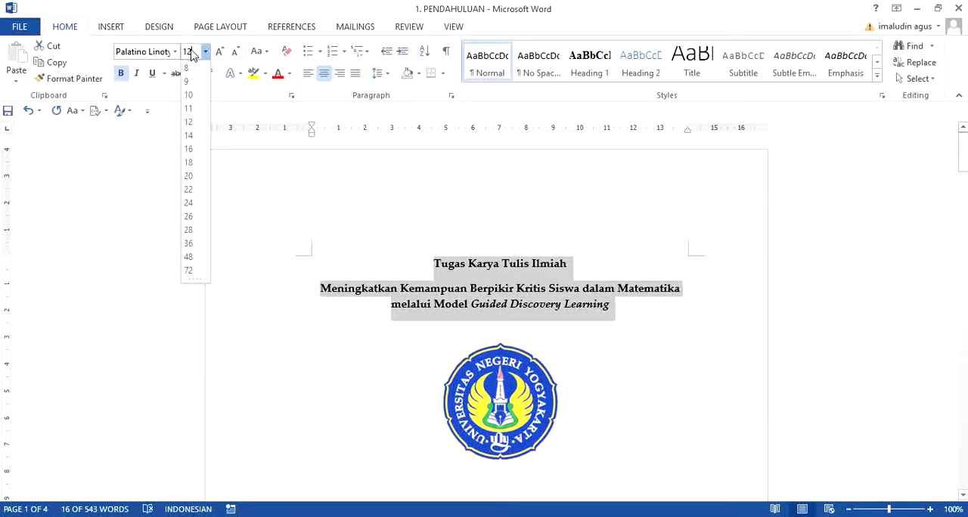
{"action": "key", "text": "BackSpace"}
{"action": "type", "text": "15"}
{"action": "left_click", "coordinate": [670, 315]}
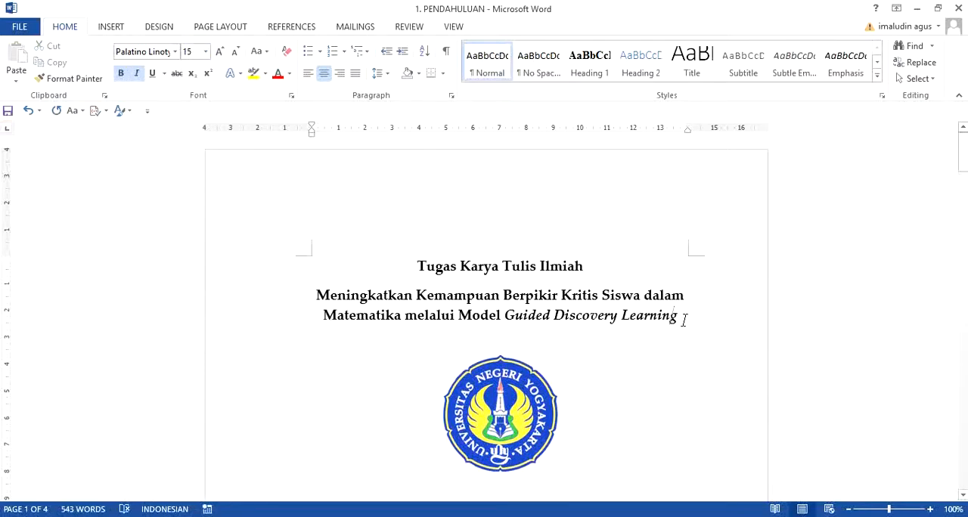
Enlarge the title lines' text stepwise to size 20 and shrink it back down to size 14.
{"action": "left_click_drag", "start_coordinate": [670, 315], "coordinate": [321, 172]}
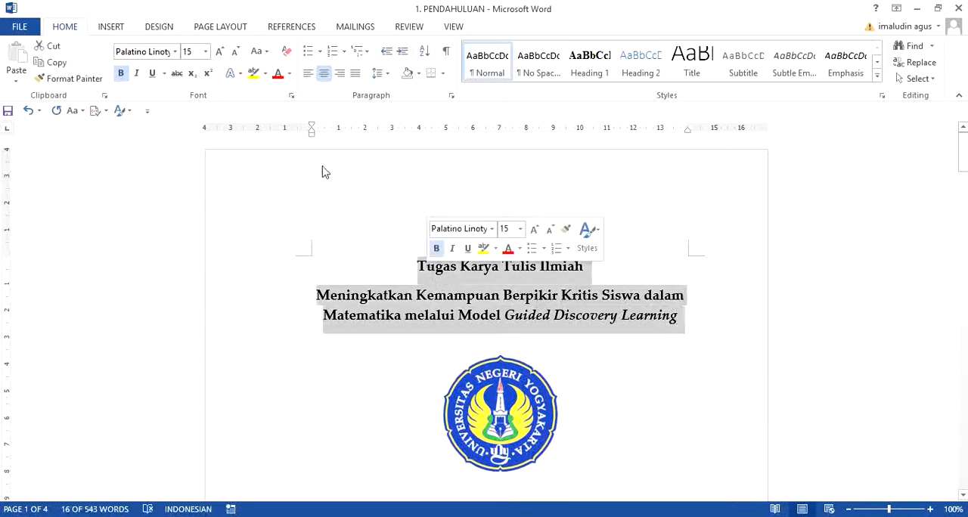
{"action": "left_click", "coordinate": [220, 53]}
{"action": "left_click", "coordinate": [219, 52]}
{"action": "left_click", "coordinate": [219, 52]}
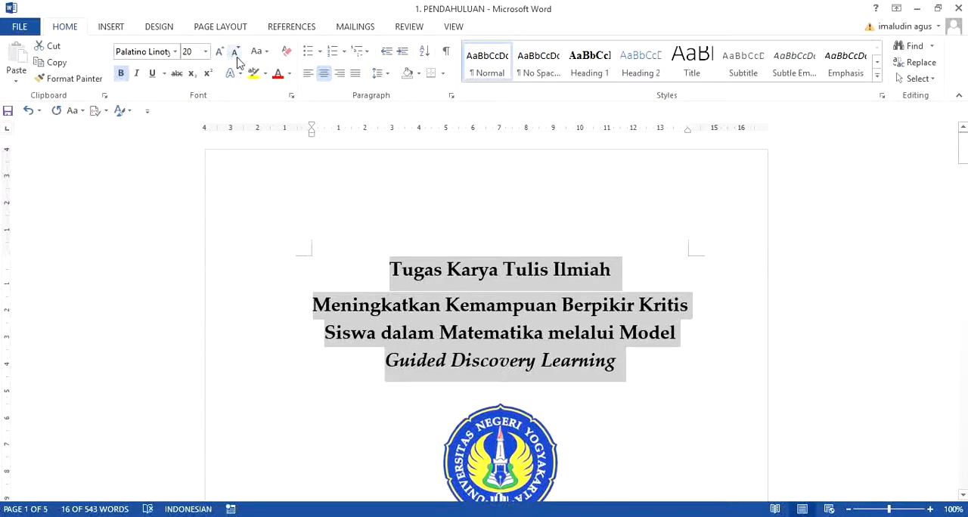
{"action": "left_click", "coordinate": [235, 53]}
{"action": "left_click", "coordinate": [235, 53]}
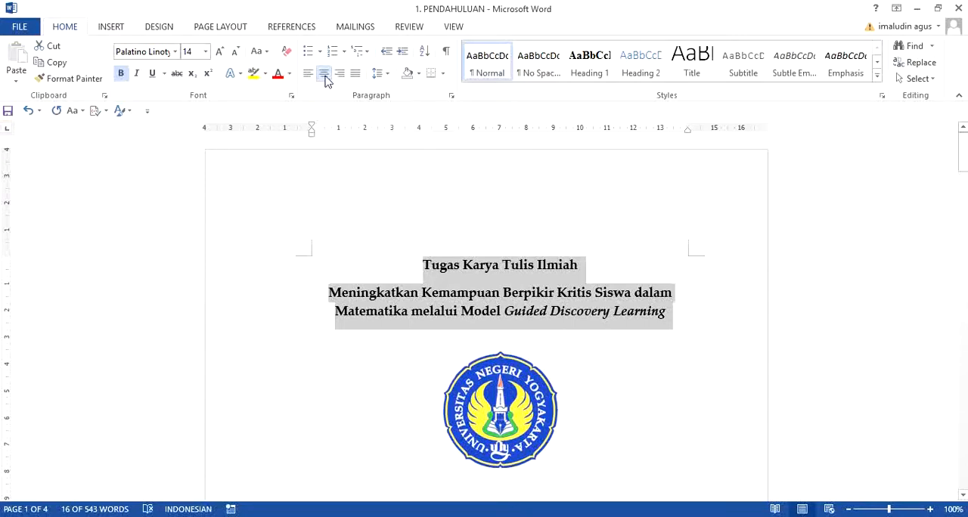
Try left and right alignment on the title lines and finish with justified alignment.
{"action": "left_click", "coordinate": [308, 76]}
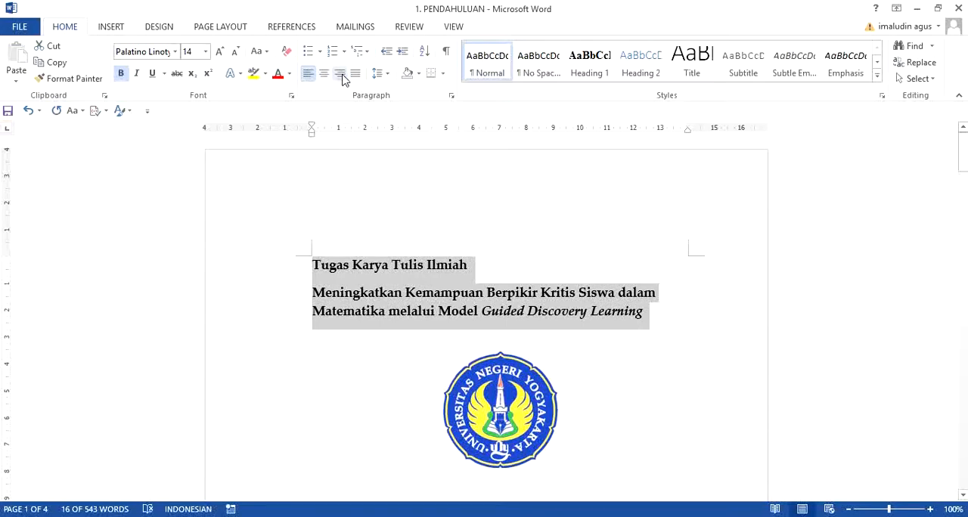
{"action": "left_click", "coordinate": [341, 76]}
{"action": "left_click", "coordinate": [356, 75]}
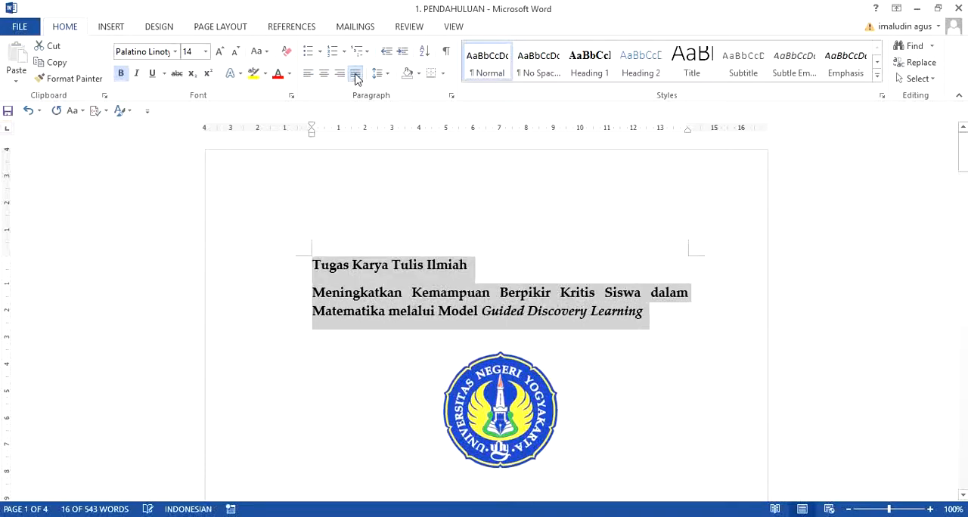
Set the line spacing of the title lines to 1,0 and deselect the text.
{"action": "left_click", "coordinate": [387, 77]}
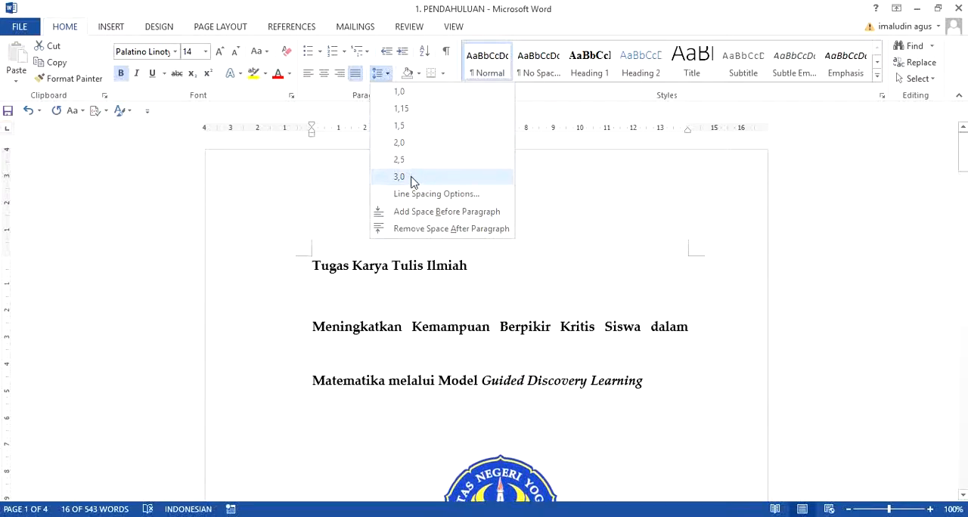
{"action": "left_click", "coordinate": [400, 91]}
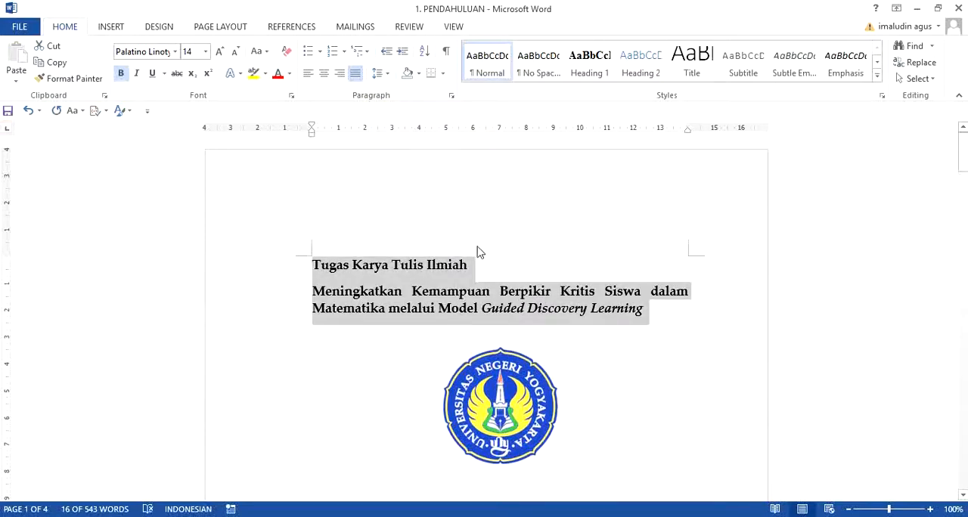
{"action": "left_click", "coordinate": [481, 281]}
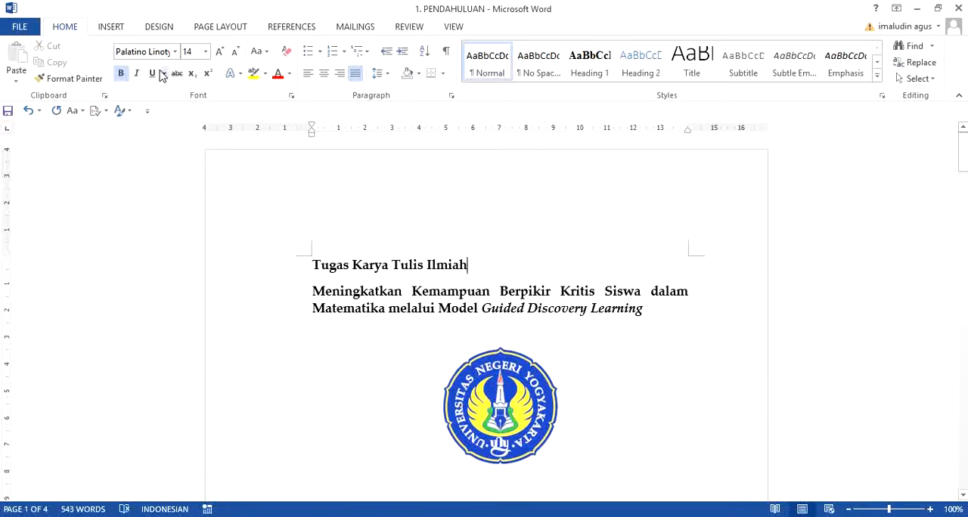
Set the document's page numbering to start at 5 in the 1, 2, 3 number format.
{"action": "left_click", "coordinate": [110, 27]}
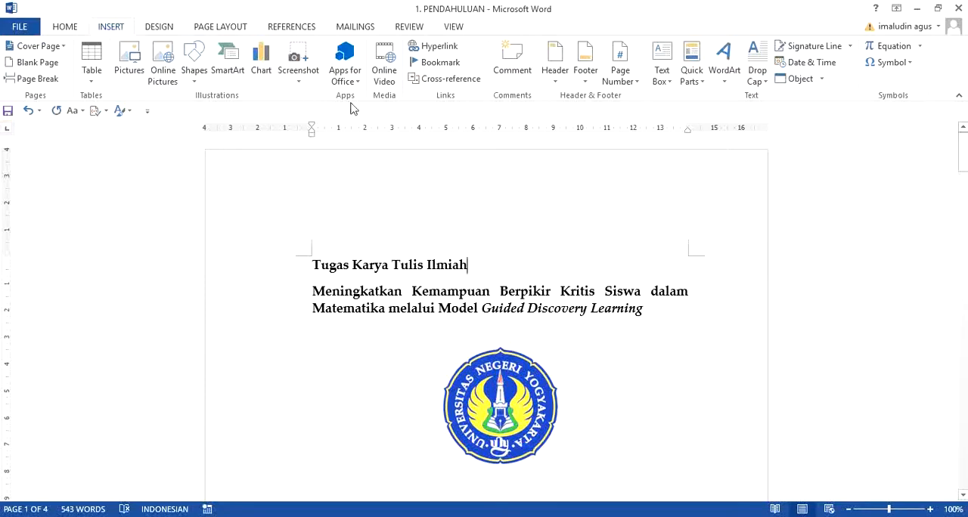
{"action": "left_click", "coordinate": [637, 83]}
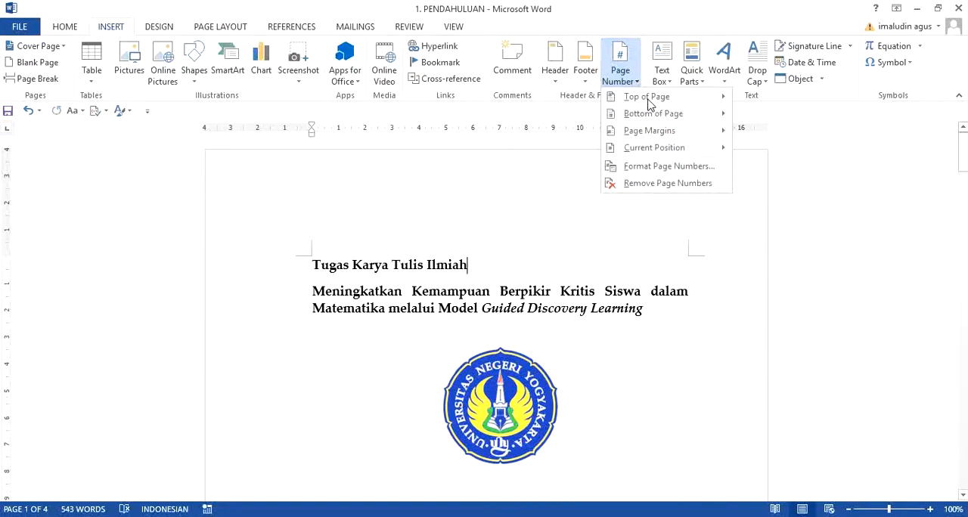
{"action": "left_click", "coordinate": [683, 96]}
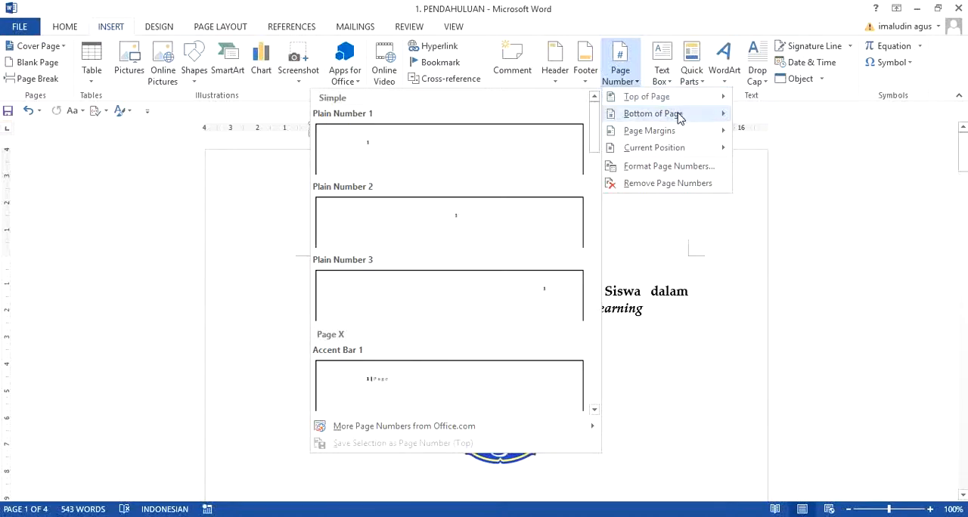
{"action": "mouse_move", "coordinate": [678, 116]}
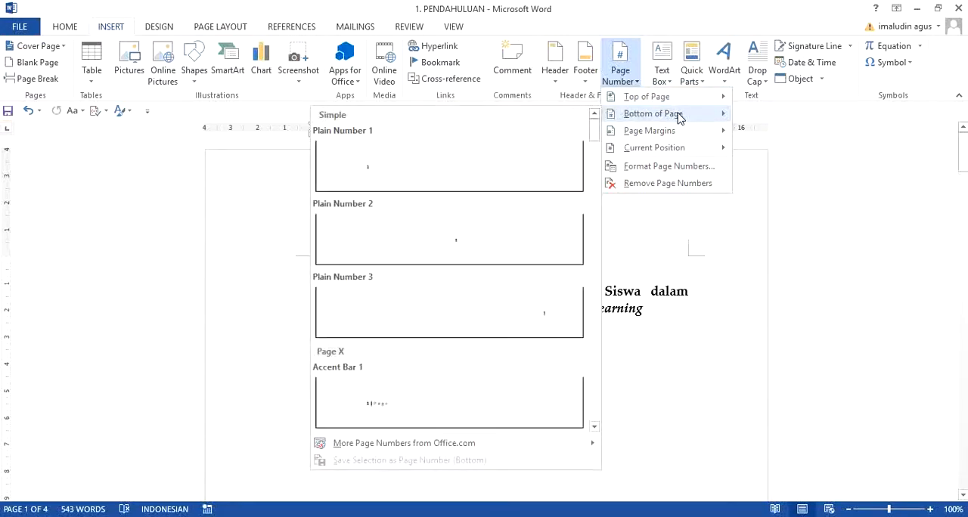
{"action": "mouse_move", "coordinate": [683, 134]}
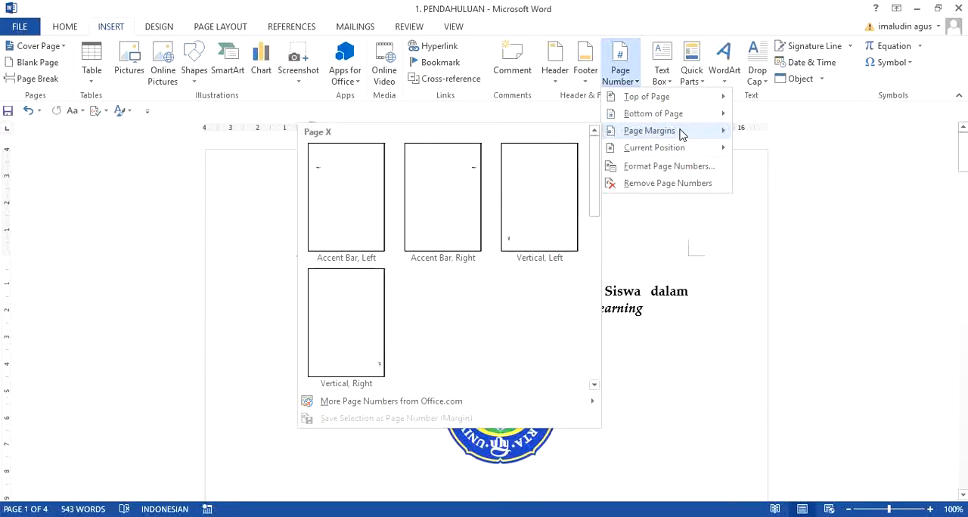
{"action": "left_click", "coordinate": [676, 168]}
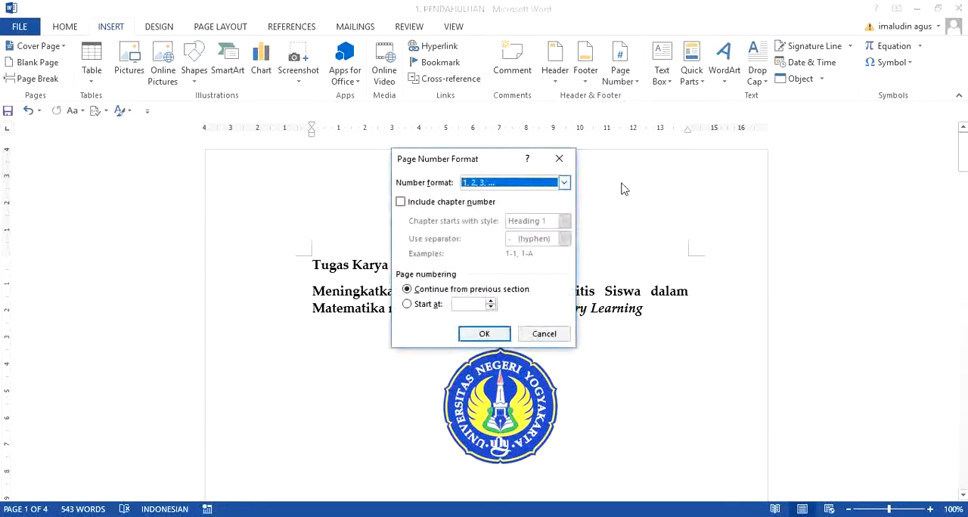
{"action": "left_click", "coordinate": [564, 183]}
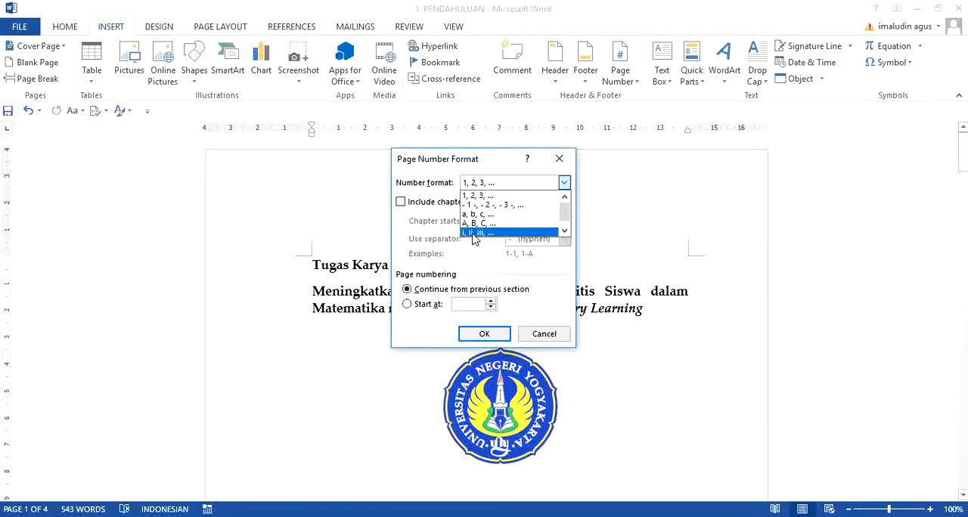
{"action": "scroll", "coordinate": [537, 231], "scroll_direction": "down", "scroll_amount": 1}
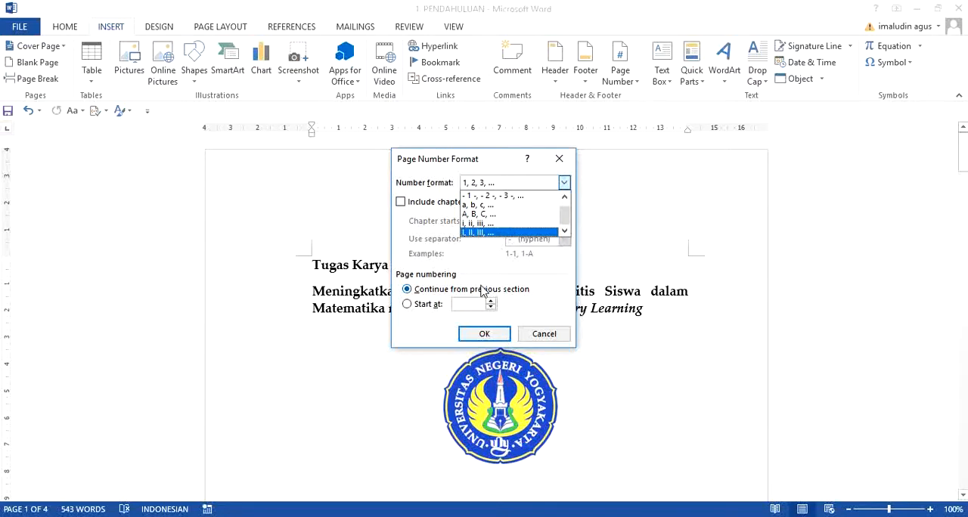
{"action": "left_click", "coordinate": [475, 303]}
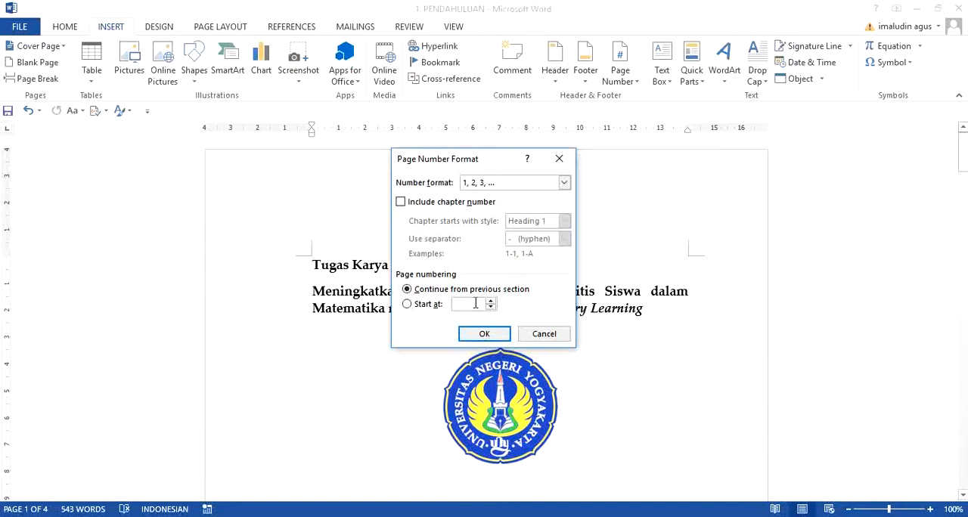
{"action": "type", "text": "4"}
{"action": "key", "text": "BackSpace"}
{"action": "type", "text": "5"}
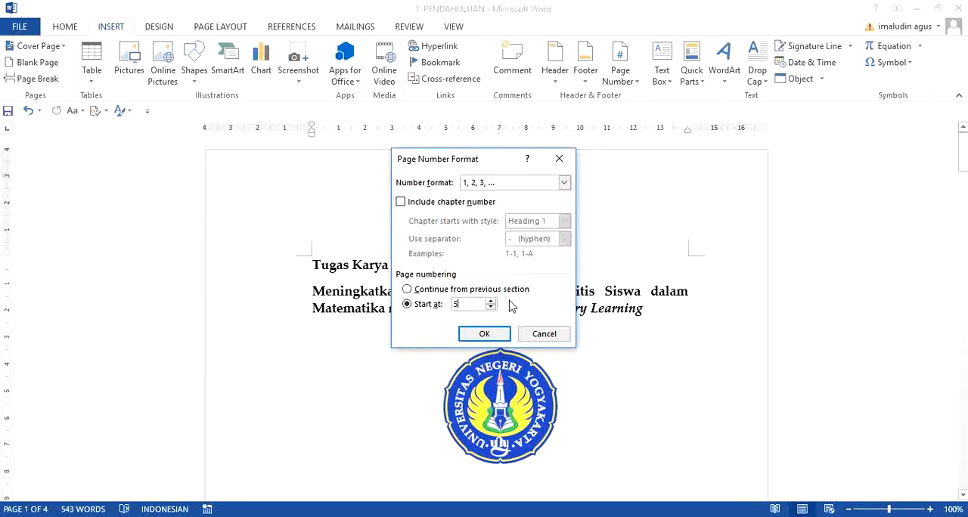
{"action": "left_click", "coordinate": [483, 336]}
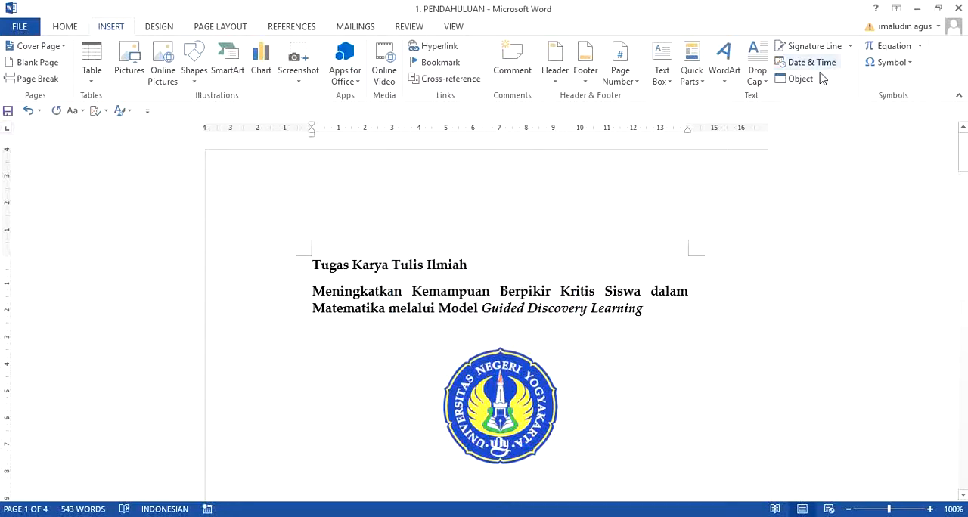
Insert a centred Plain Number 2 page number at the bottom of the page and leave footer editing.
{"action": "left_click", "coordinate": [636, 81]}
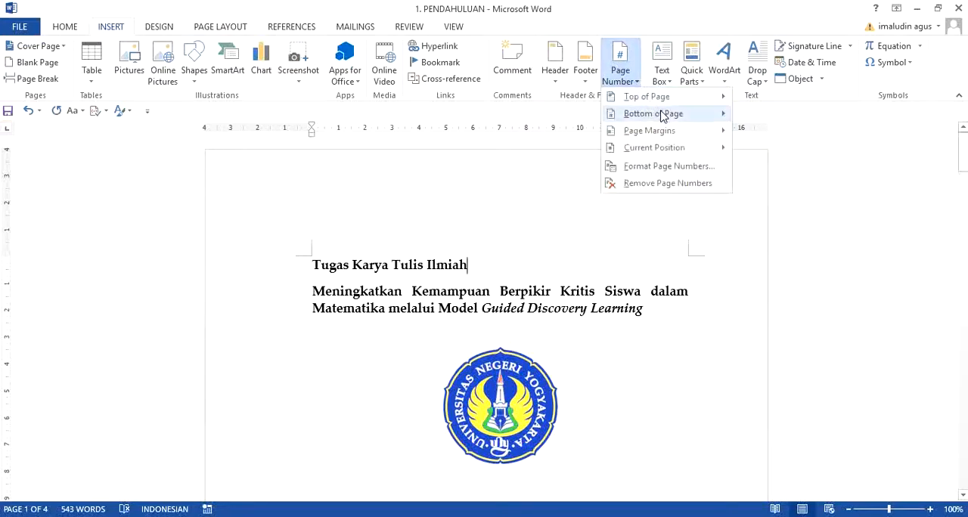
{"action": "mouse_move", "coordinate": [661, 114]}
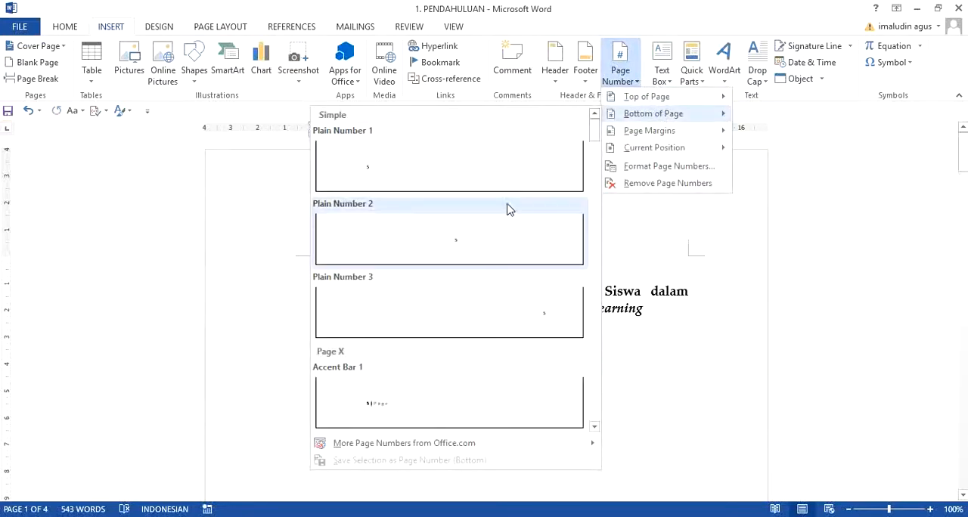
{"action": "left_click", "coordinate": [505, 233]}
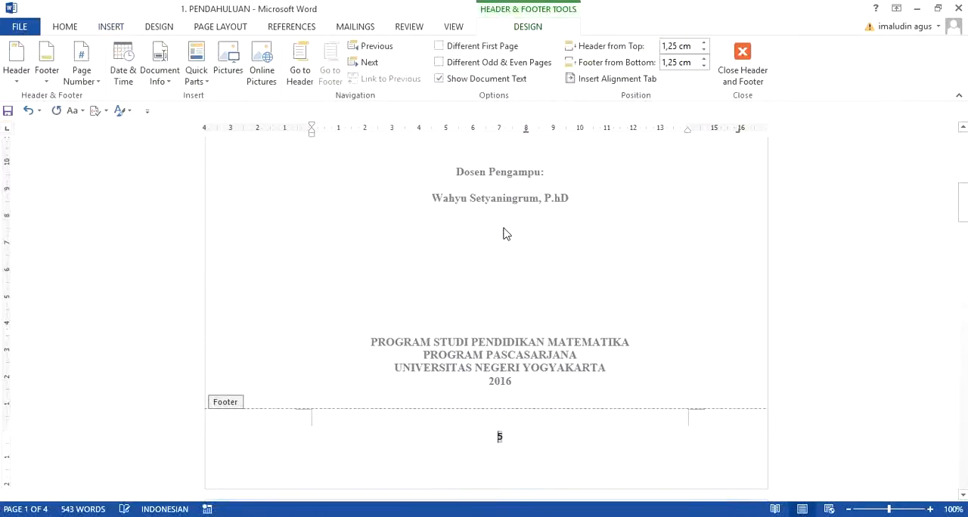
{"action": "left_click", "coordinate": [742, 61]}
{"action": "left_click_drag", "start_coordinate": [964, 182], "coordinate": [964, 236]}
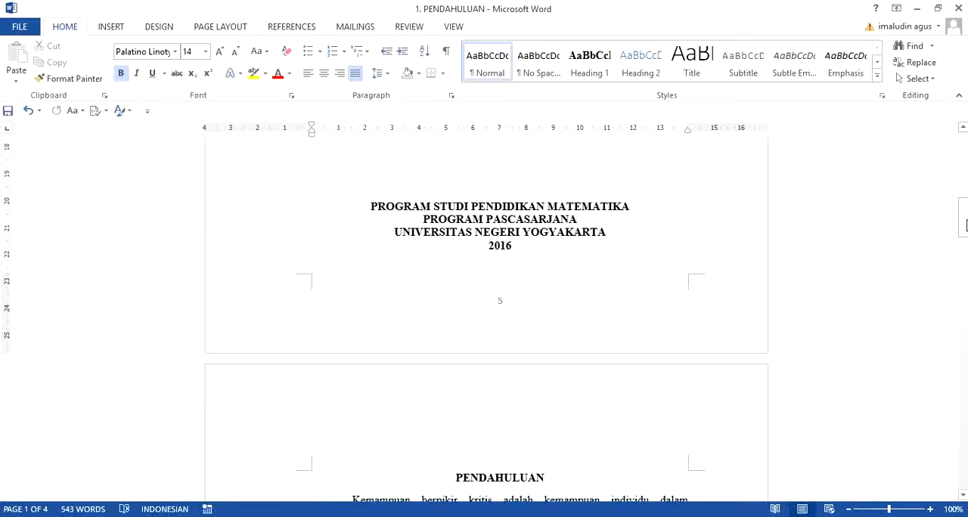
{"action": "mouse_move", "coordinate": [964, 227]}
{"action": "left_mouse_down"}
{"action": "mouse_move", "coordinate": [963, 476]}
{"action": "mouse_move", "coordinate": [960, 333]}
{"action": "mouse_move", "coordinate": [935, 144]}
{"action": "mouse_move", "coordinate": [953, 219]}
{"action": "left_mouse_up"}
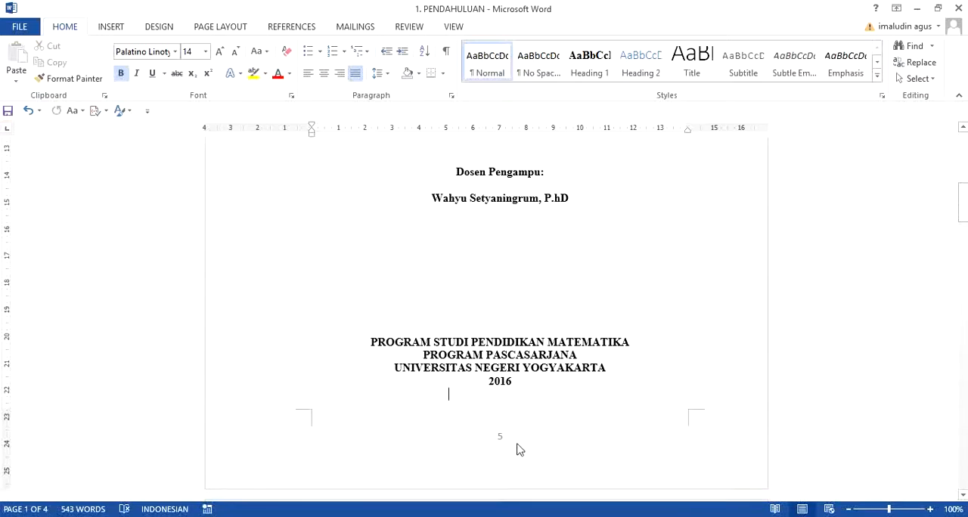
Reopen the cover page's footer and remove the page numbers from the document.
{"action": "double_click", "coordinate": [517, 447]}
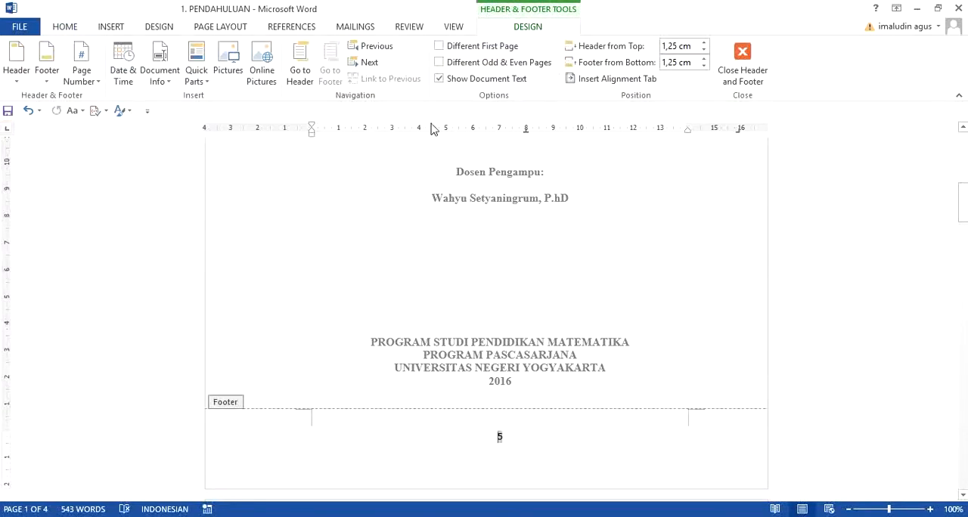
{"action": "left_click", "coordinate": [98, 82]}
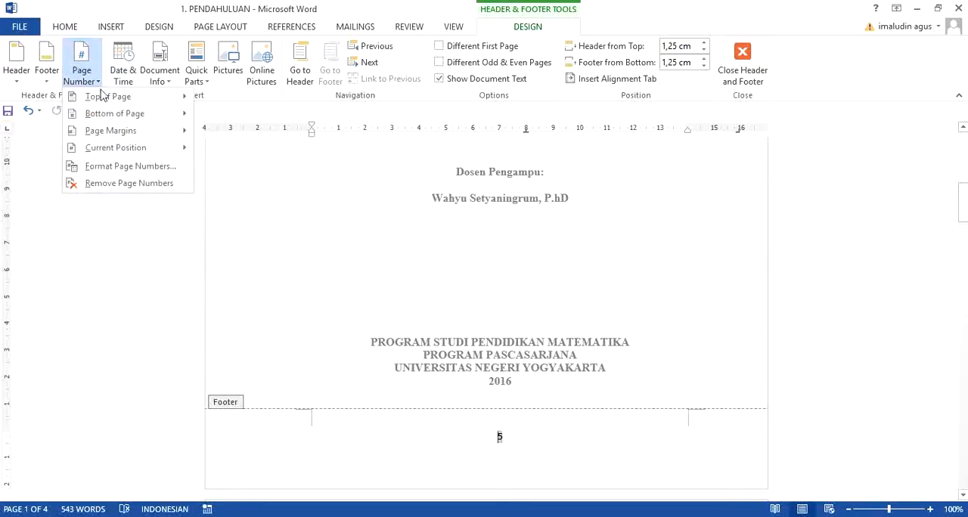
{"action": "left_click", "coordinate": [111, 186]}
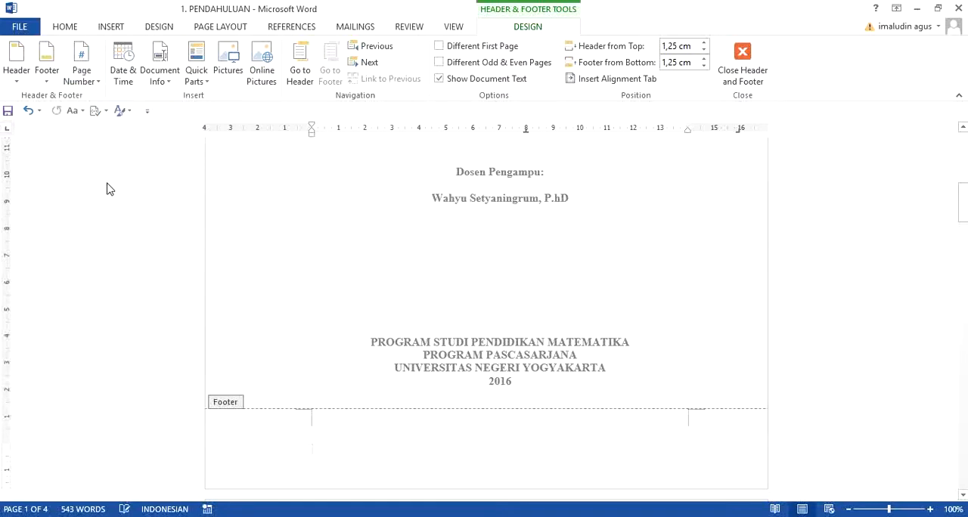
Change the page number format so that numbering starts at 1.
{"action": "left_click", "coordinate": [100, 85]}
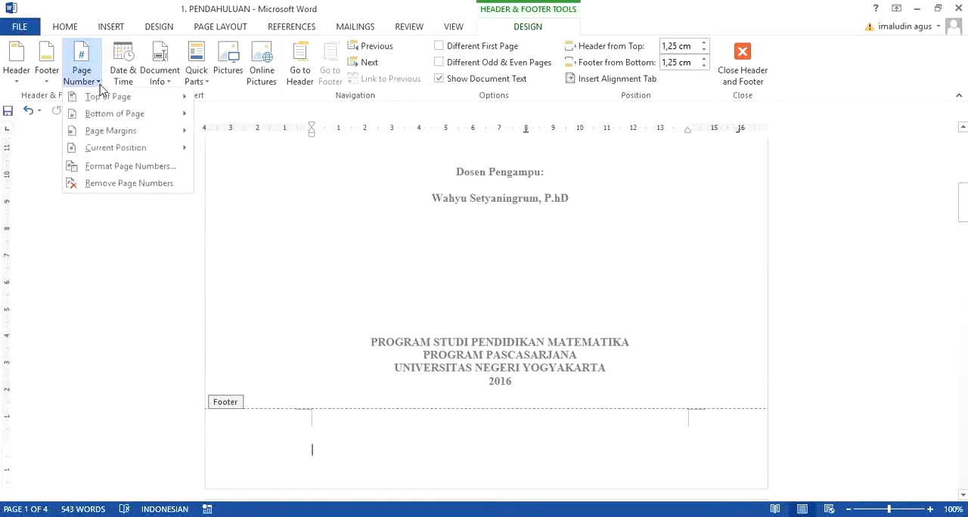
{"action": "left_click", "coordinate": [148, 173]}
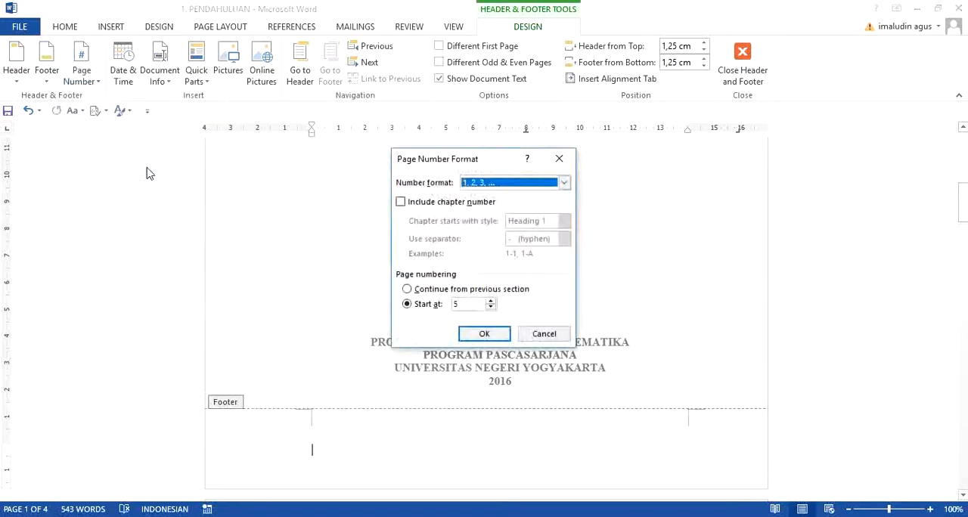
{"action": "left_click", "coordinate": [456, 304]}
{"action": "key", "text": "BackSpace"}
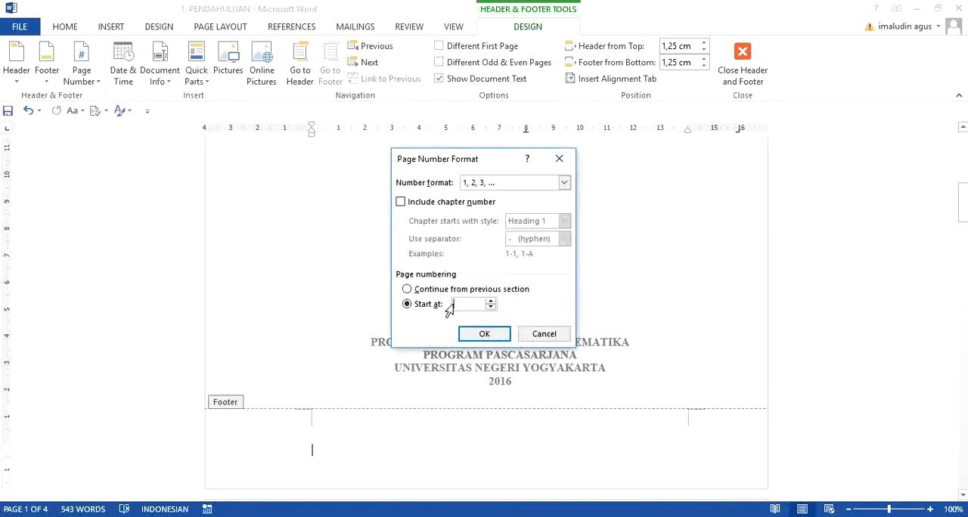
{"action": "type", "text": "1"}
{"action": "left_click", "coordinate": [501, 334]}
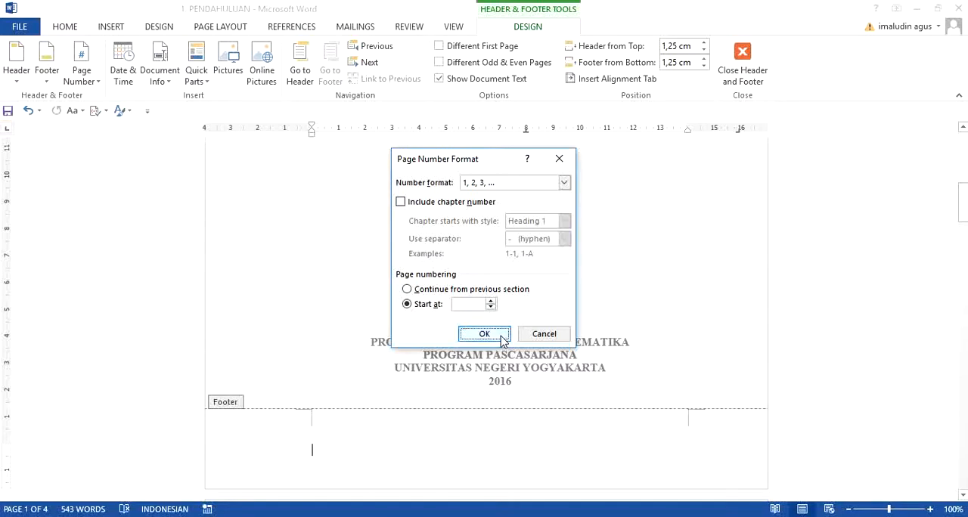
Insert a centred Plain Number 2 page number at the top of the page and leave header editing.
{"action": "left_click", "coordinate": [96, 82]}
{"action": "mouse_move", "coordinate": [117, 119]}
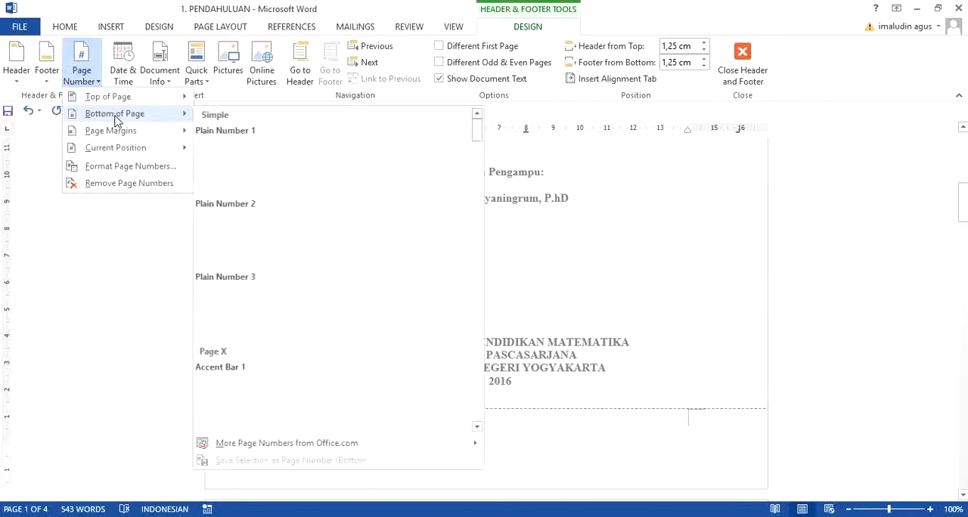
{"action": "mouse_move", "coordinate": [124, 98]}
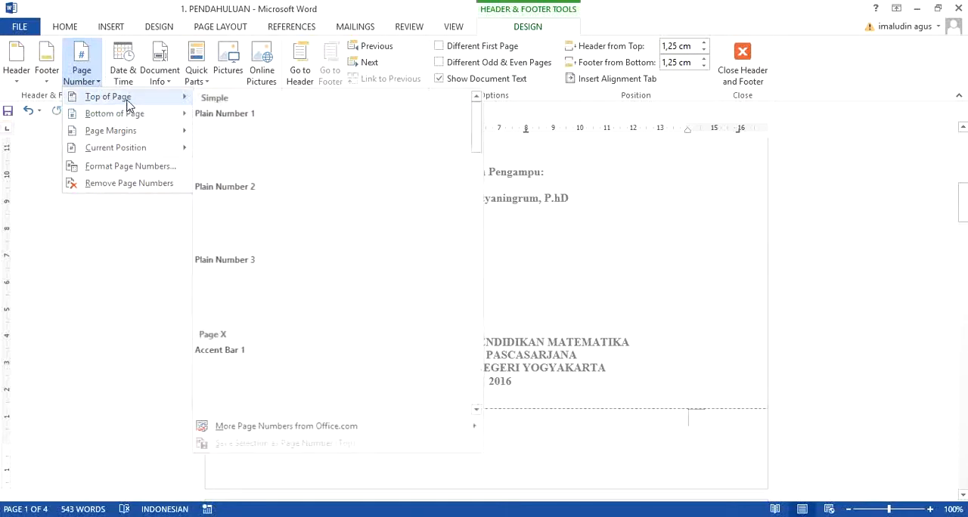
{"action": "left_click", "coordinate": [323, 224]}
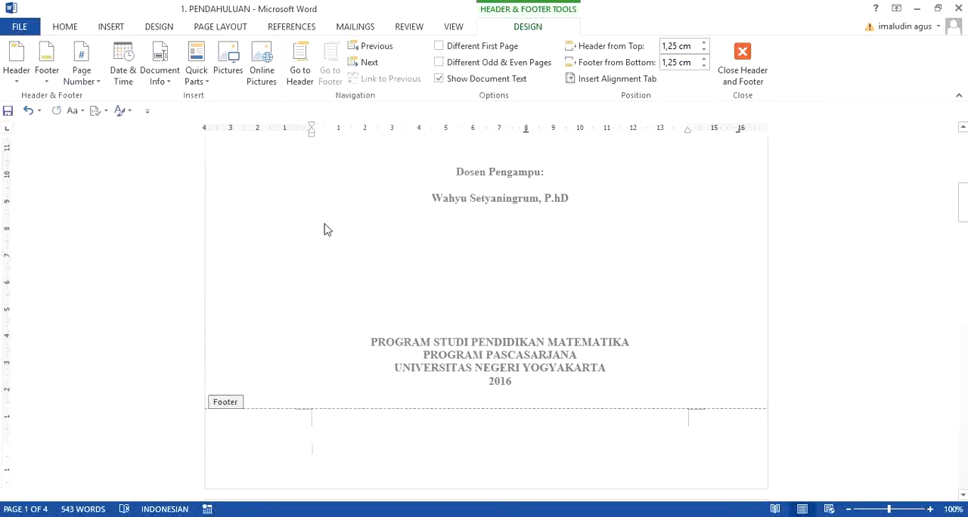
{"action": "left_click", "coordinate": [737, 76]}
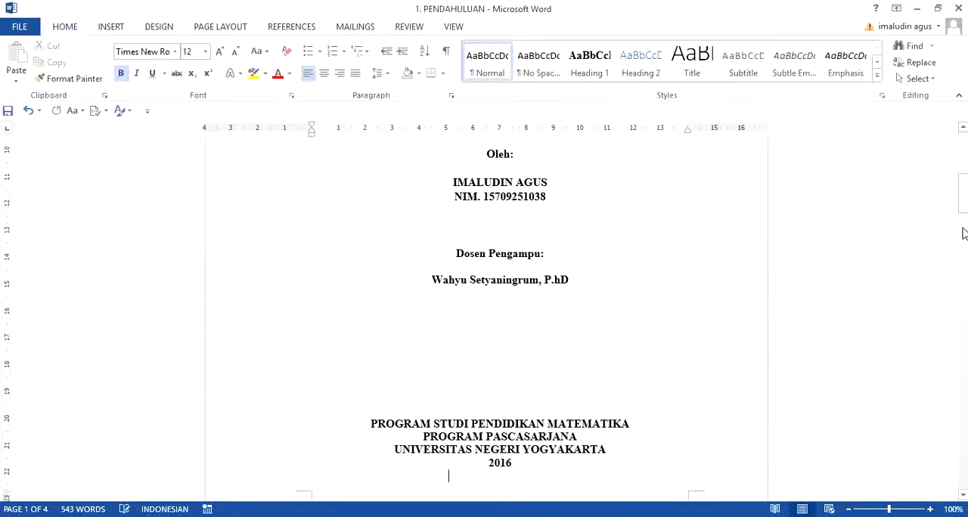
{"action": "left_click_drag", "start_coordinate": [963, 210], "coordinate": [957, 162]}
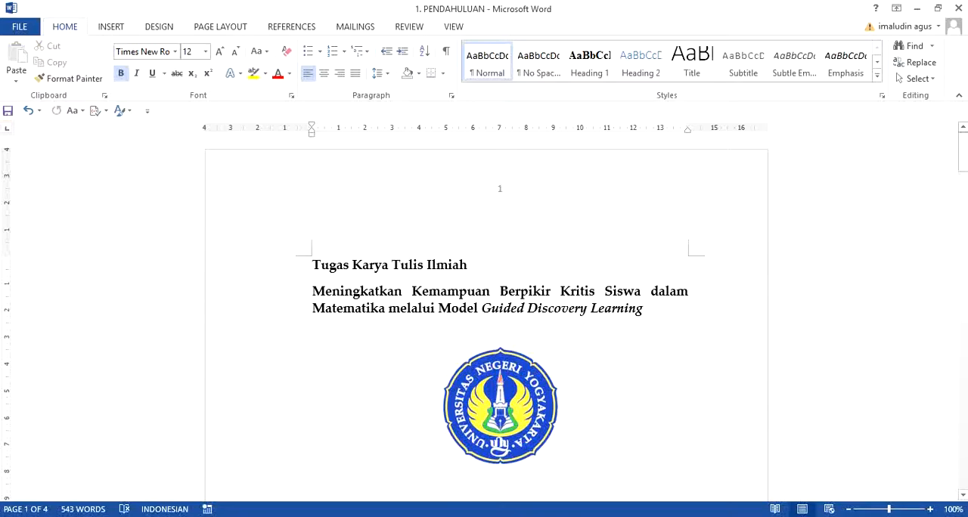
{"action": "mouse_move", "coordinate": [961, 157]}
{"action": "left_mouse_down"}
{"action": "mouse_move", "coordinate": [961, 433]}
{"action": "mouse_move", "coordinate": [958, 164]}
{"action": "left_mouse_up"}
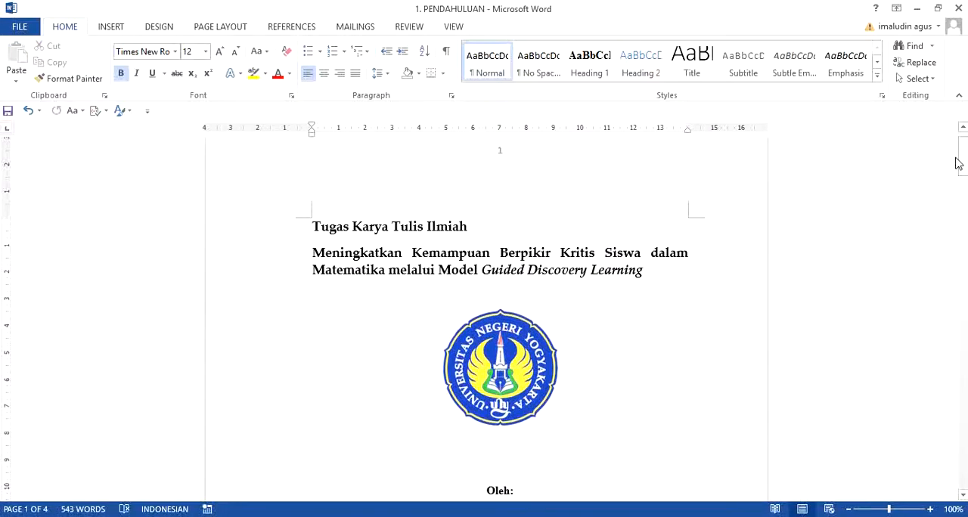
Select the Sumber reference list on the last page and apply landscape orientation to the selected text only.
{"action": "left_click_drag", "start_coordinate": [958, 163], "coordinate": [962, 247]}
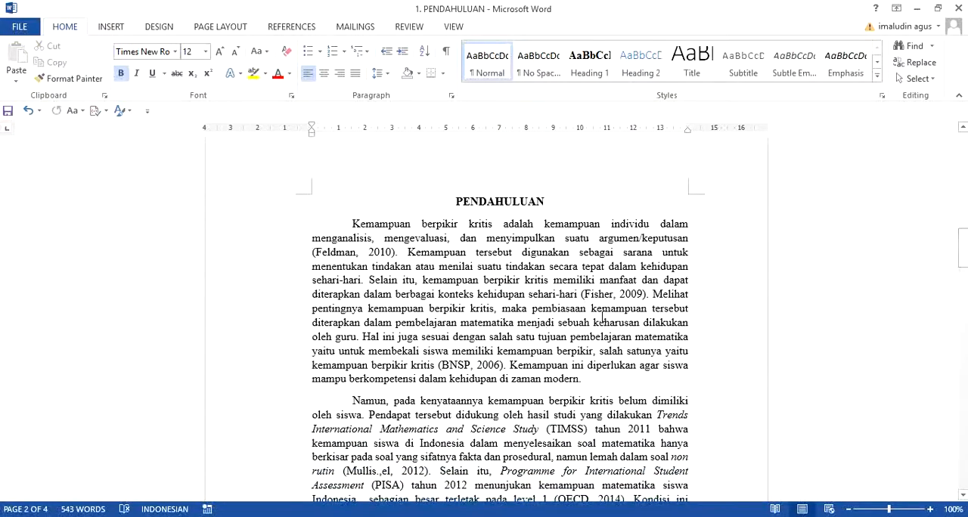
{"action": "left_click_drag", "start_coordinate": [961, 248], "coordinate": [958, 437]}
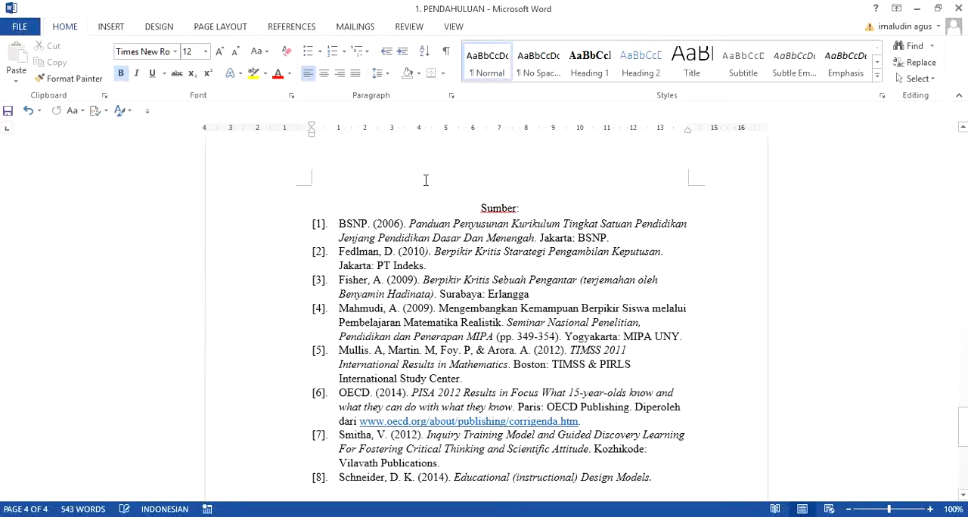
{"action": "left_click_drag", "start_coordinate": [468, 211], "coordinate": [715, 478]}
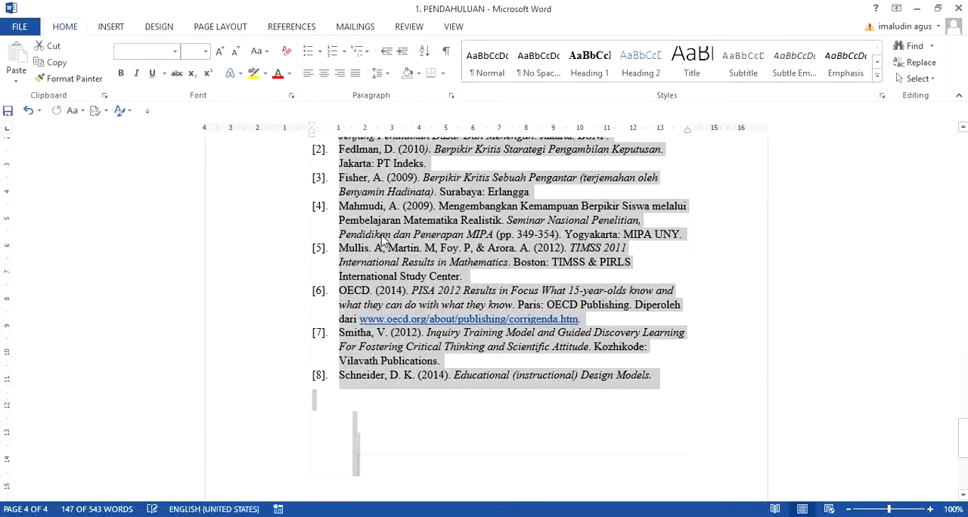
{"action": "left_click", "coordinate": [202, 27]}
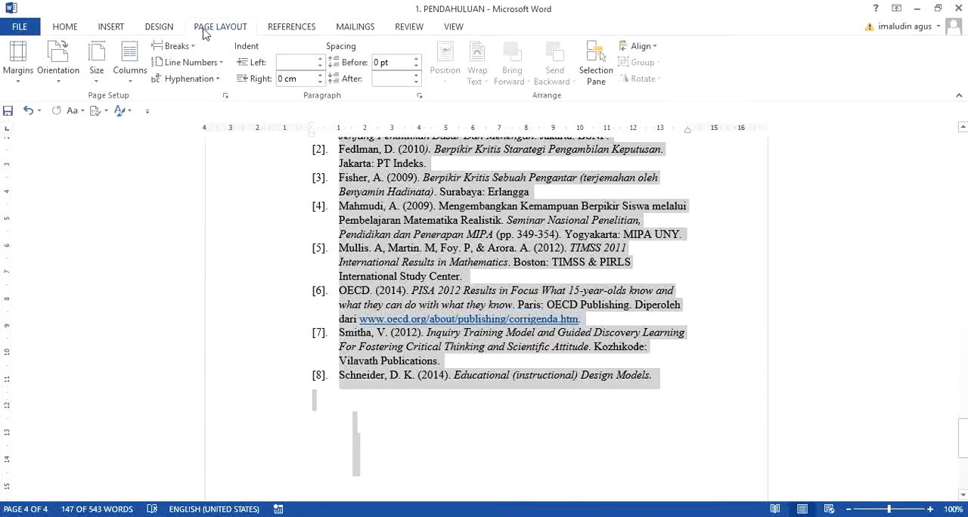
{"action": "left_click", "coordinate": [226, 98]}
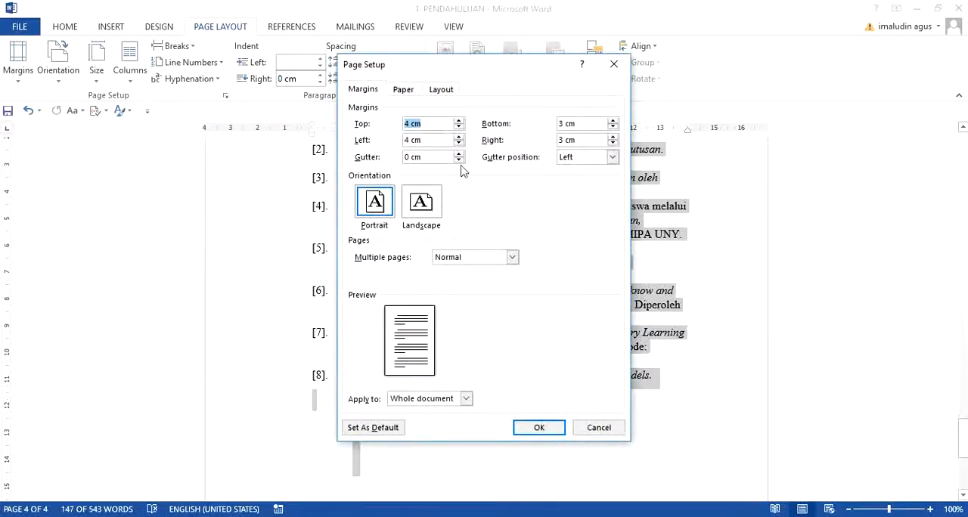
{"action": "left_click", "coordinate": [437, 210]}
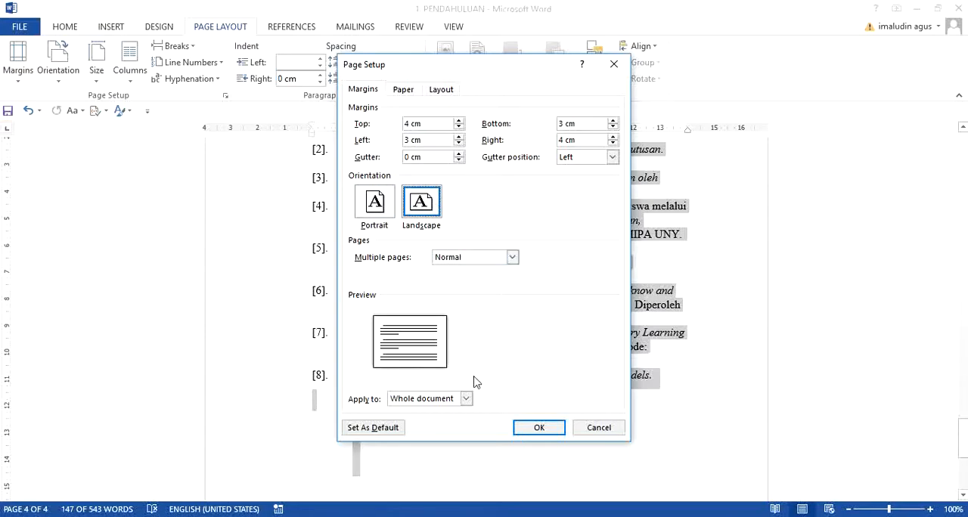
{"action": "left_click", "coordinate": [465, 401]}
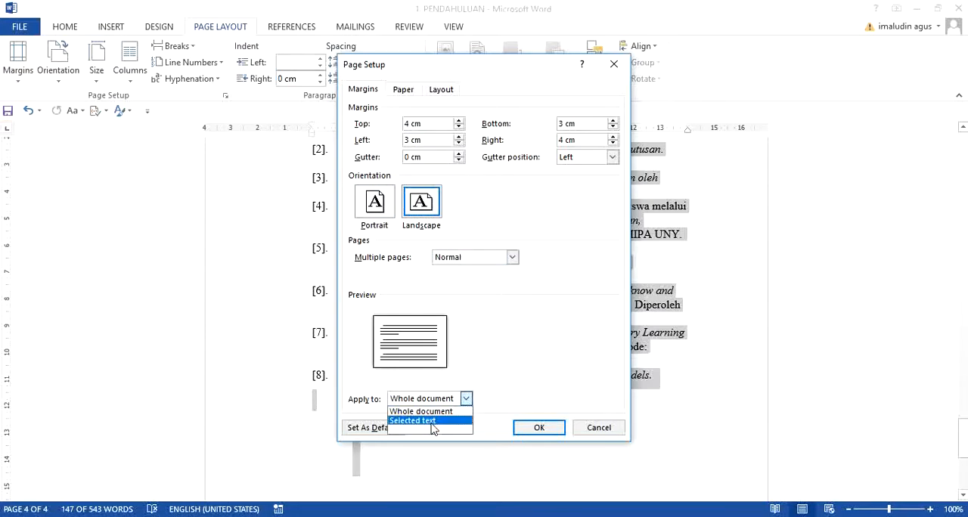
{"action": "left_click", "coordinate": [434, 421]}
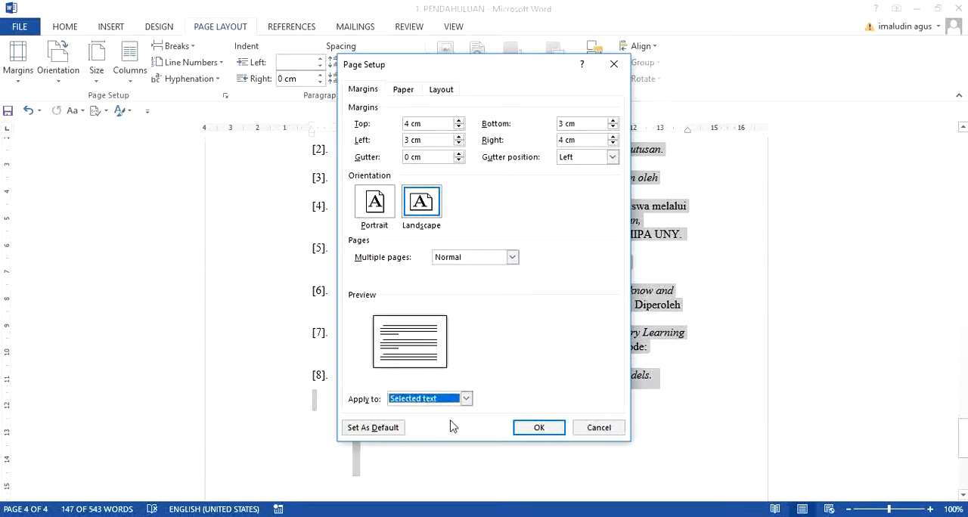
{"action": "left_click", "coordinate": [537, 428]}
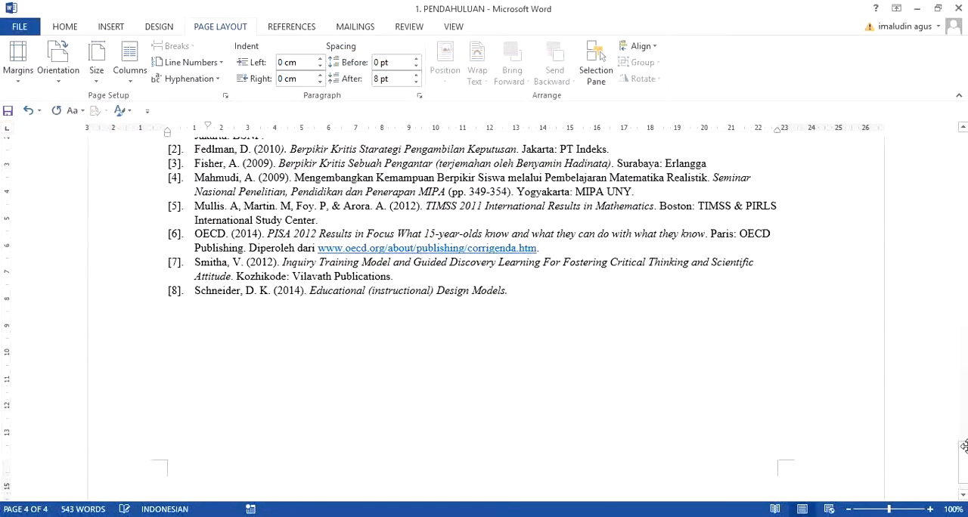
{"action": "left_click_drag", "start_coordinate": [964, 461], "coordinate": [942, 144]}
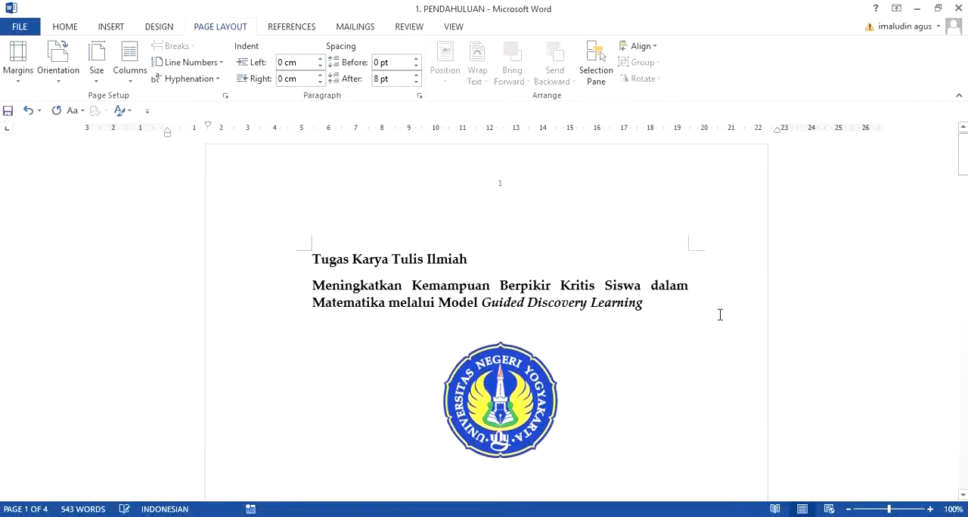